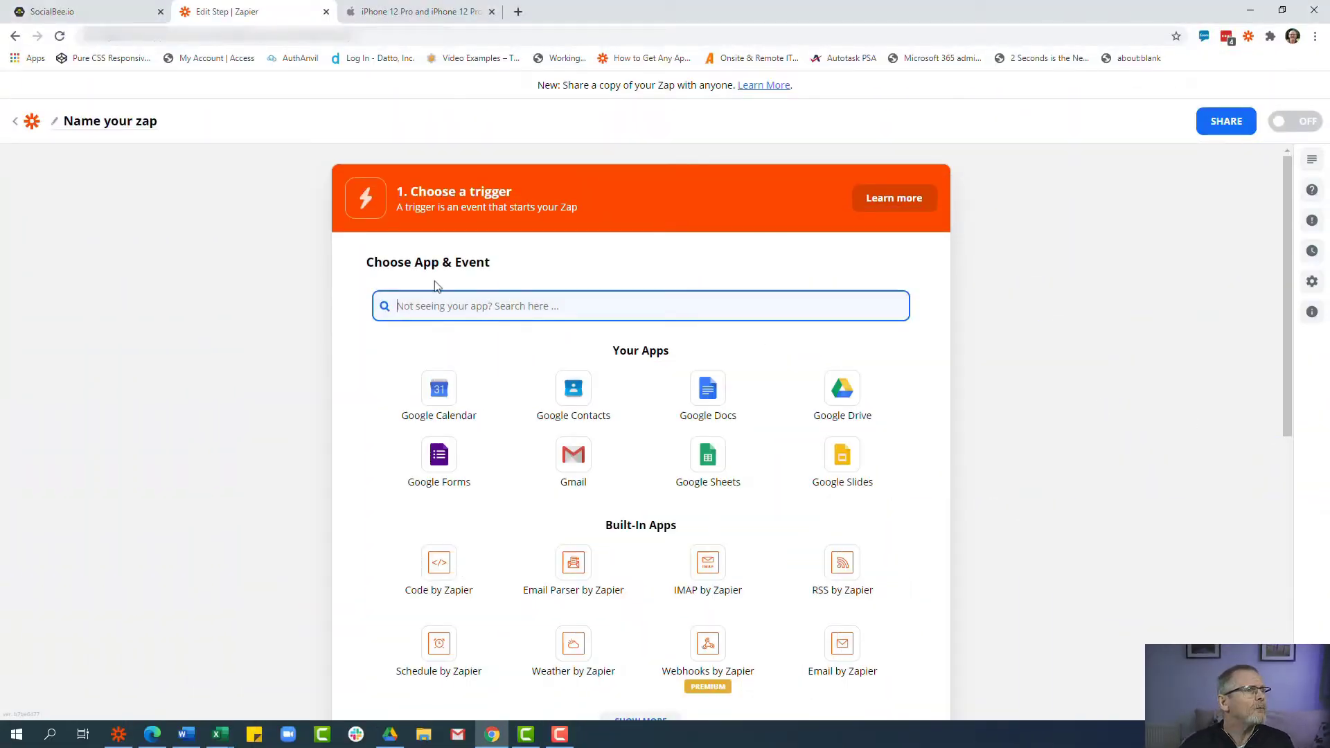
- Rename the Zap to 'Post to Social Media'
left_click(125, 135)
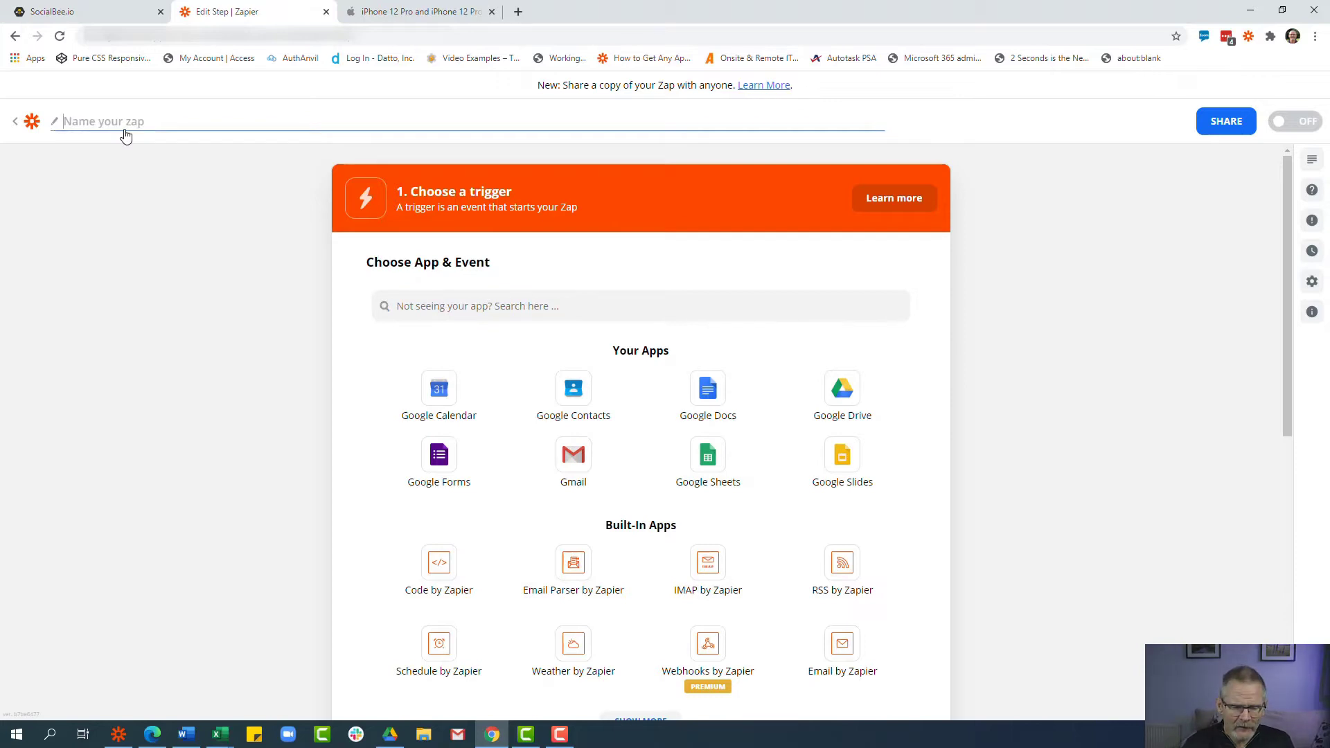
type("Post to Social Media")
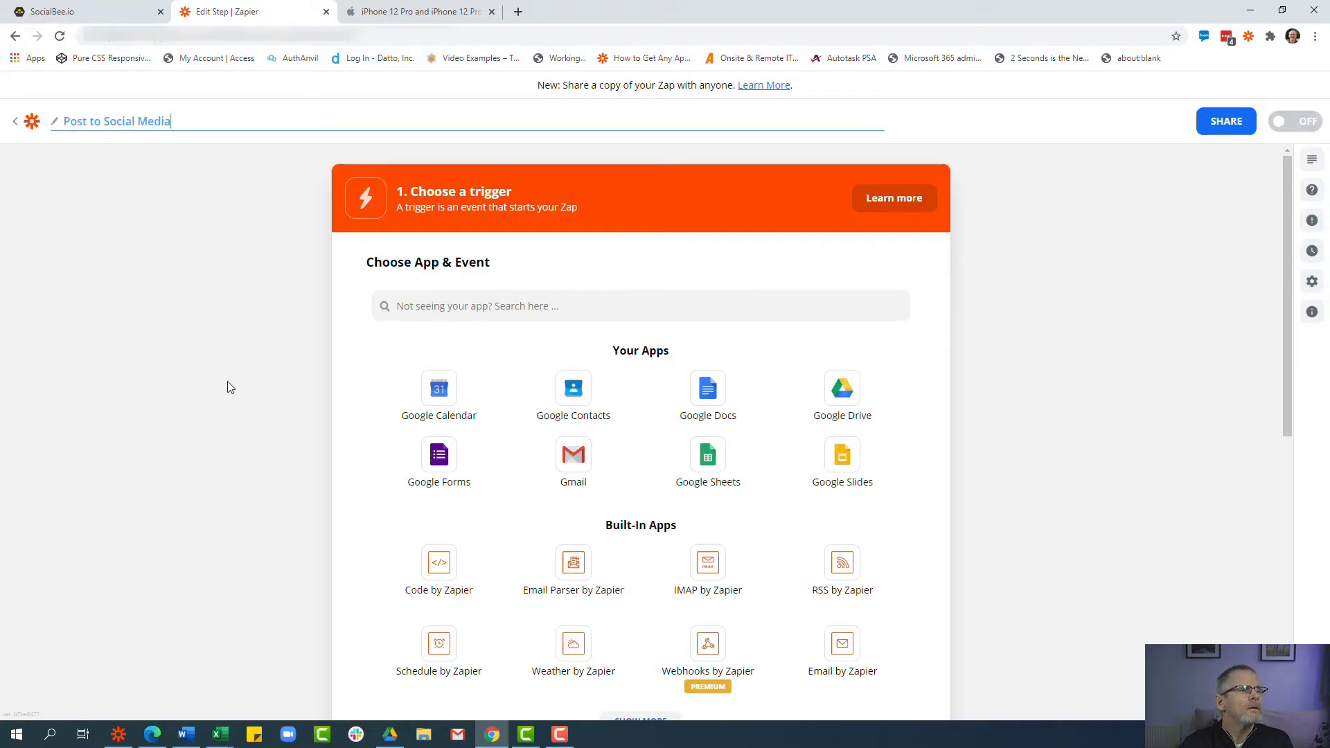
left_click(231, 388)
- Search 'Push' and choose Push by Zapier as the trigger app
left_click(461, 309)
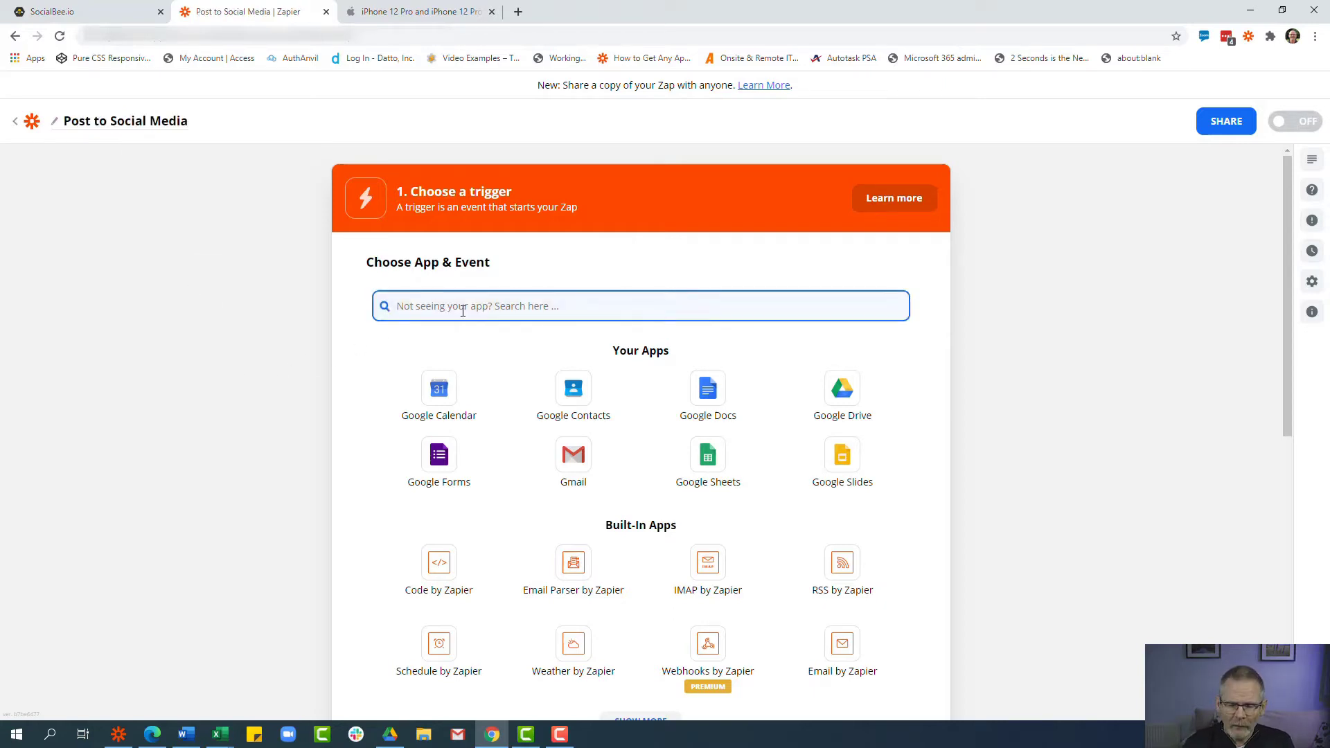
type("Push")
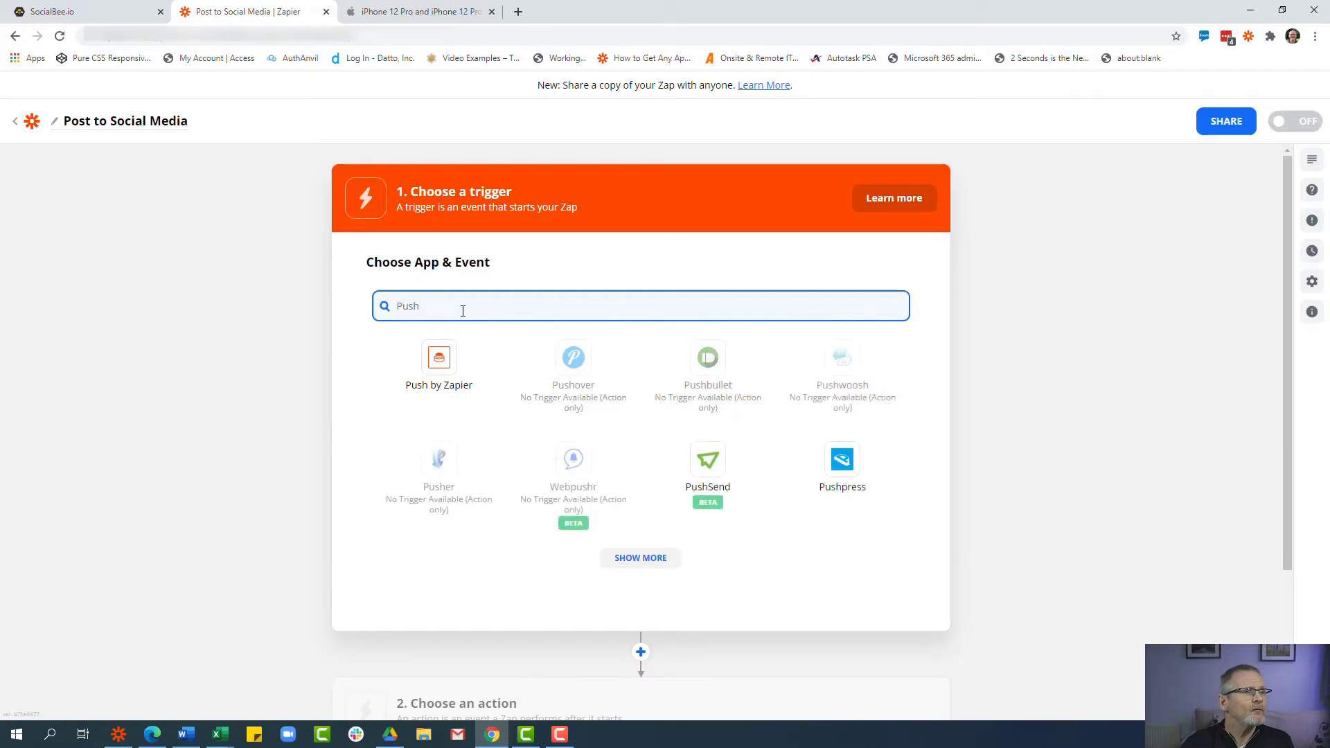
left_click(431, 362)
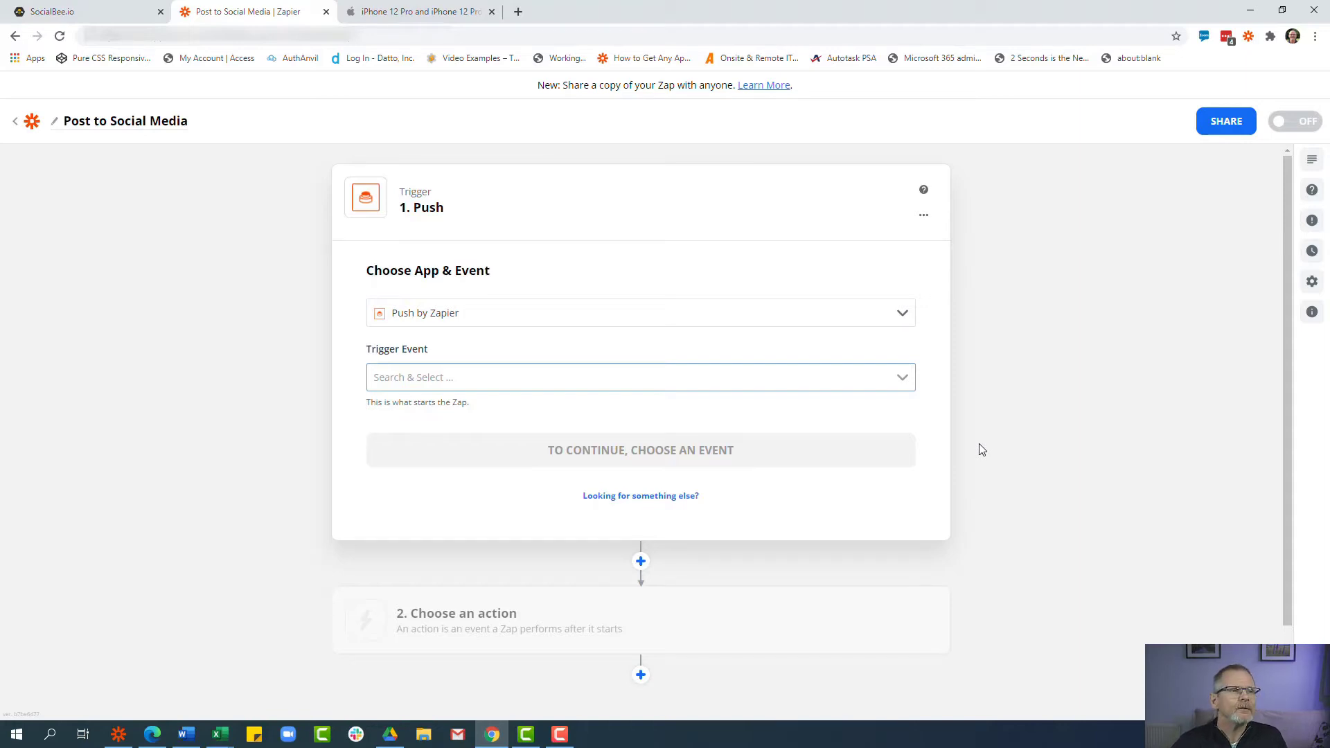
- Set the trigger event to New Push With Fields and confirm it
left_click(433, 386)
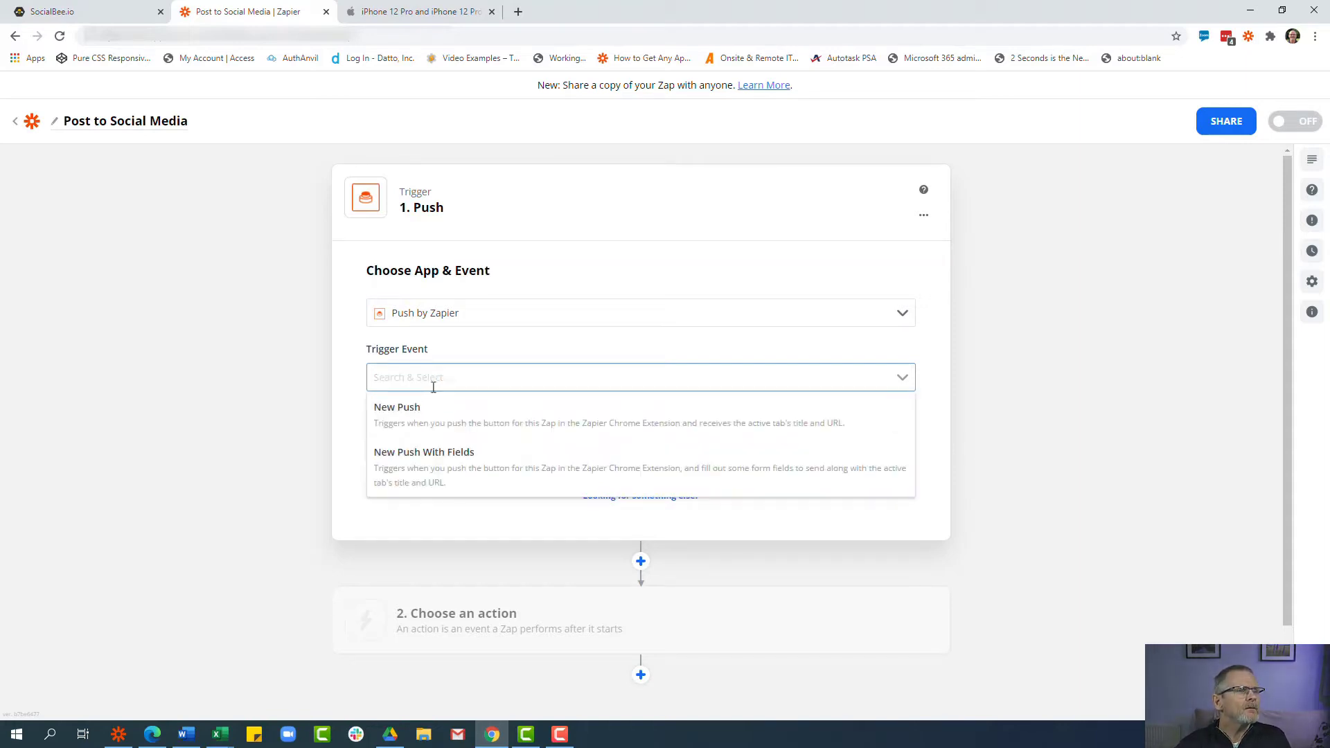
left_click(446, 470)
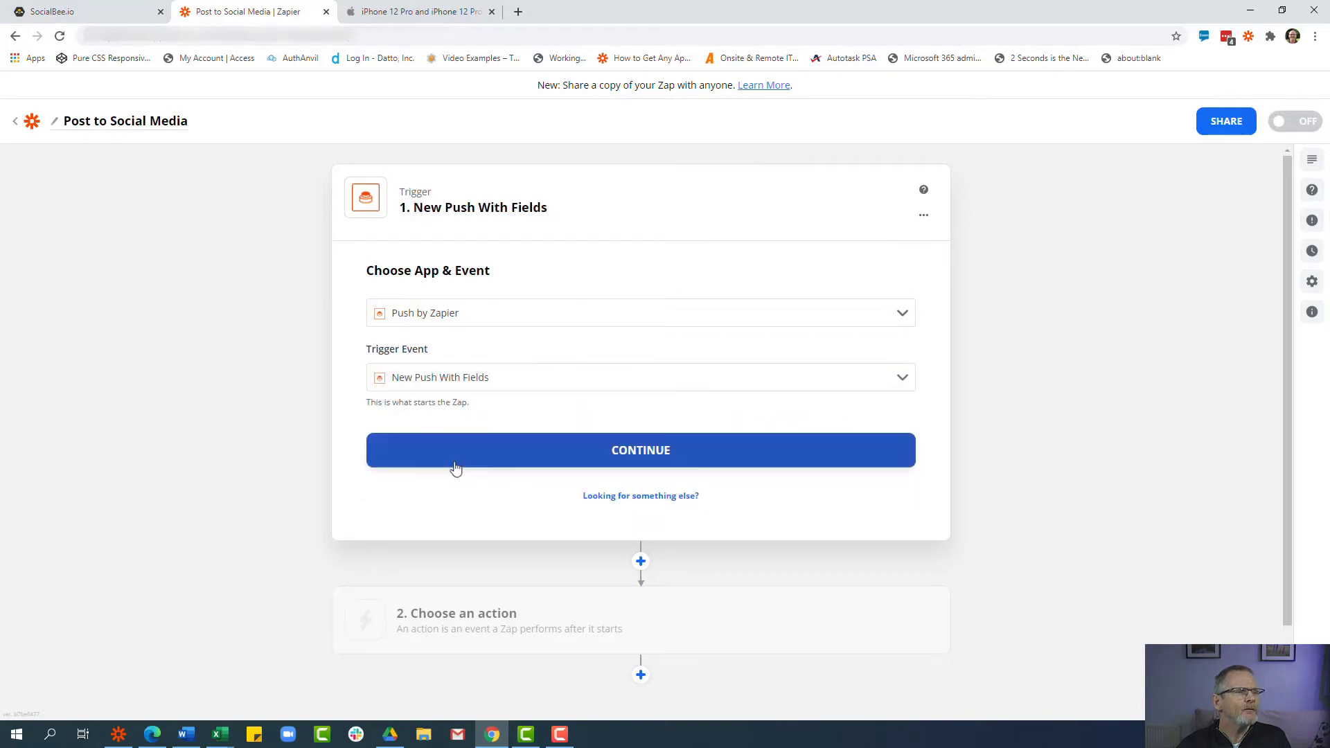
left_click(635, 460)
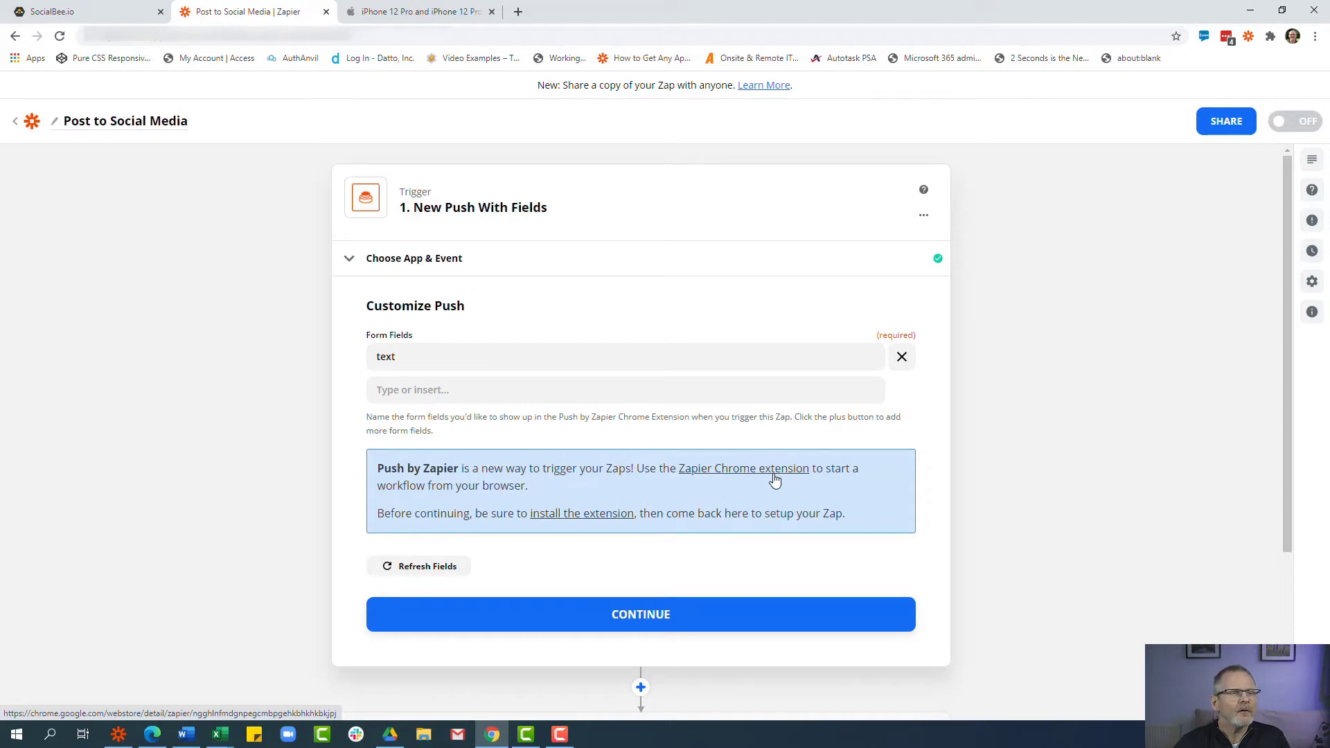
- Rename the form field from 'text' to 'Post Description' and continue to testing
left_click(396, 353)
left_click_drag(396, 354, 359, 355)
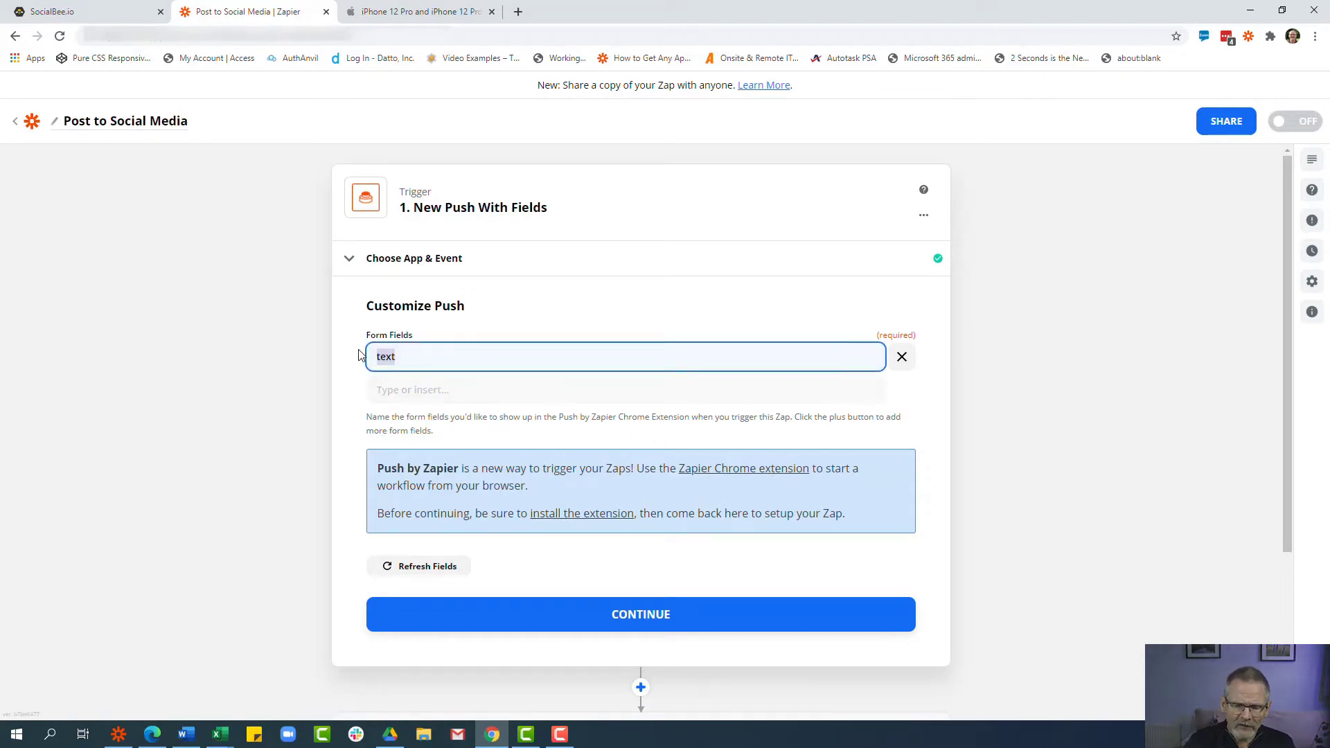
type("Post Description")
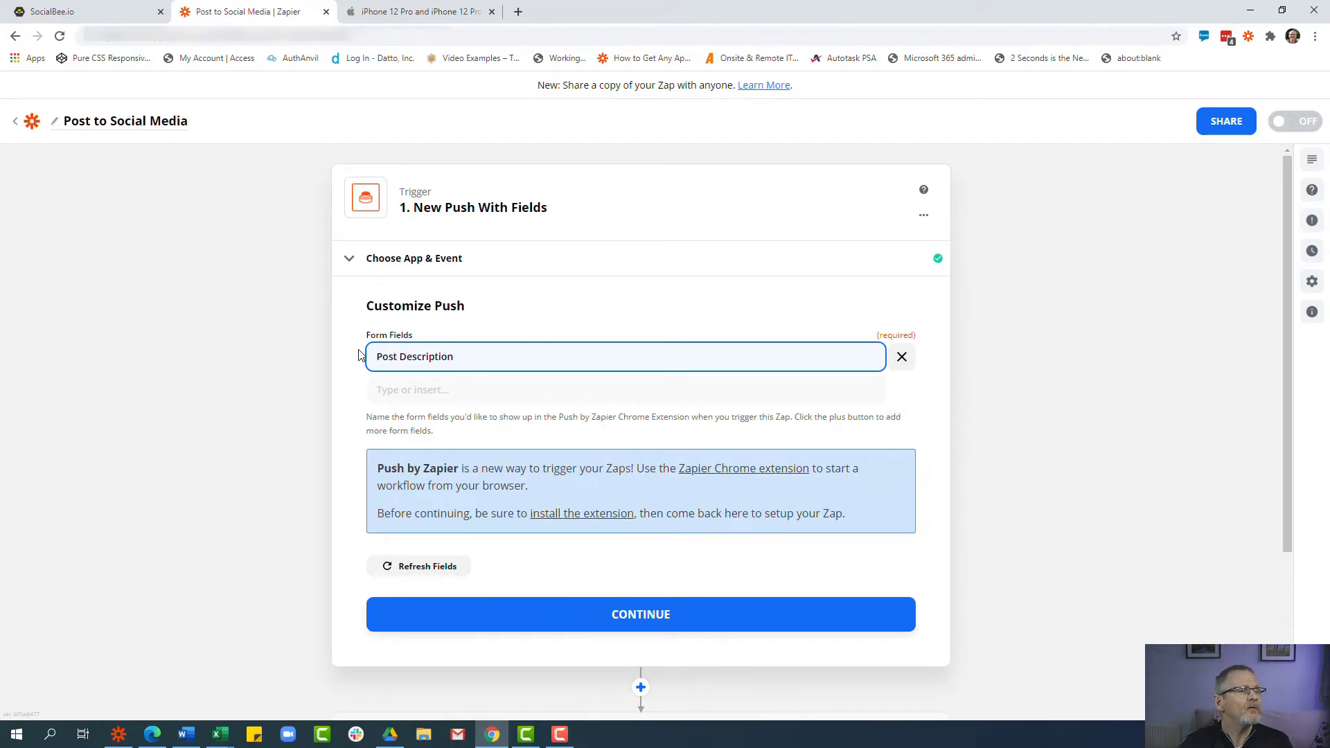
left_click(657, 622)
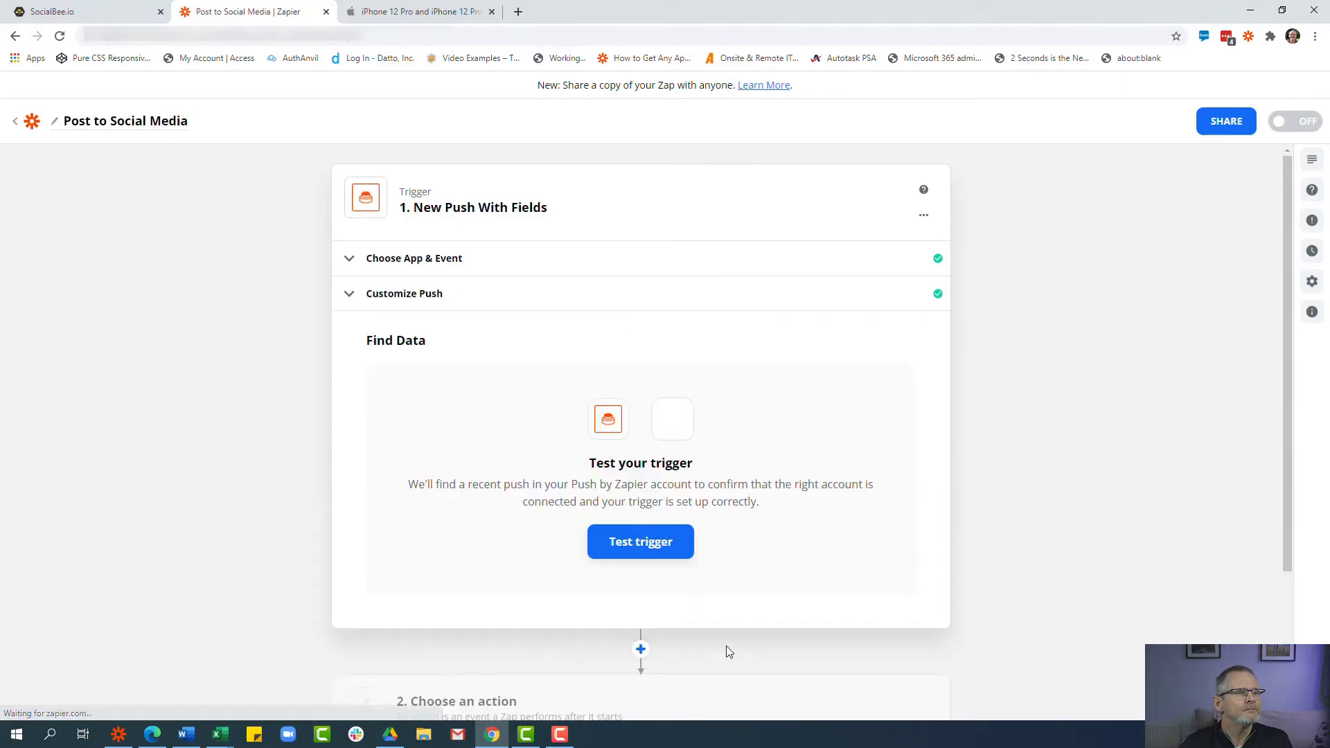
- Send a 'Test this Zap' push from the Zapier extension and retest the trigger to capture it
left_click(667, 550)
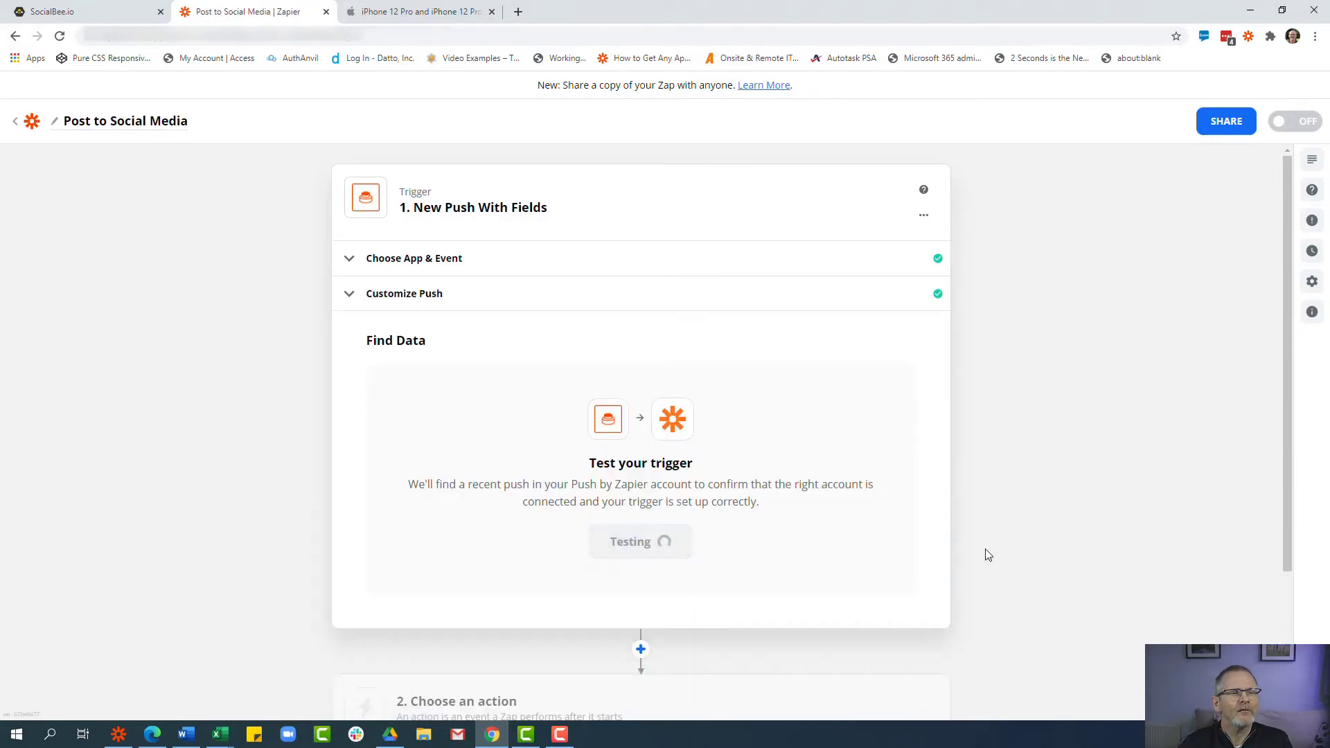
left_click(1250, 38)
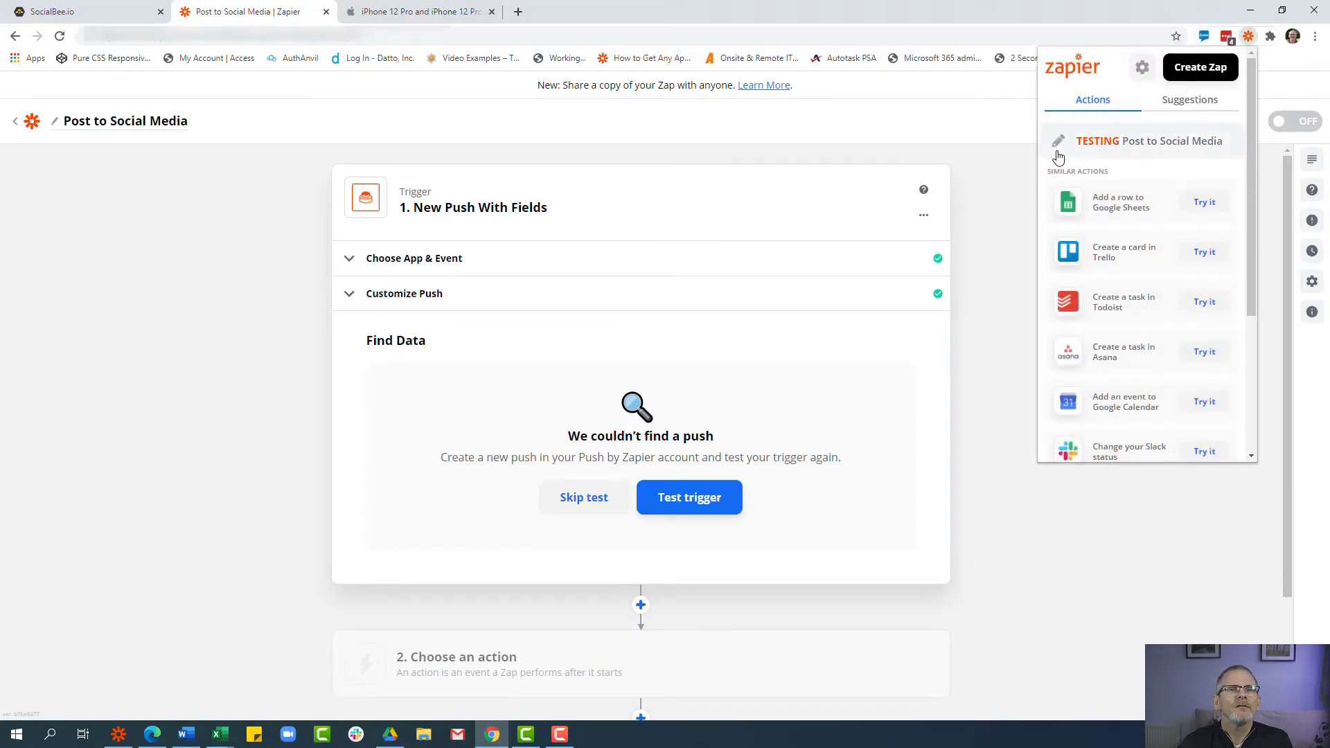
left_click(1161, 149)
type("Test this Zap")
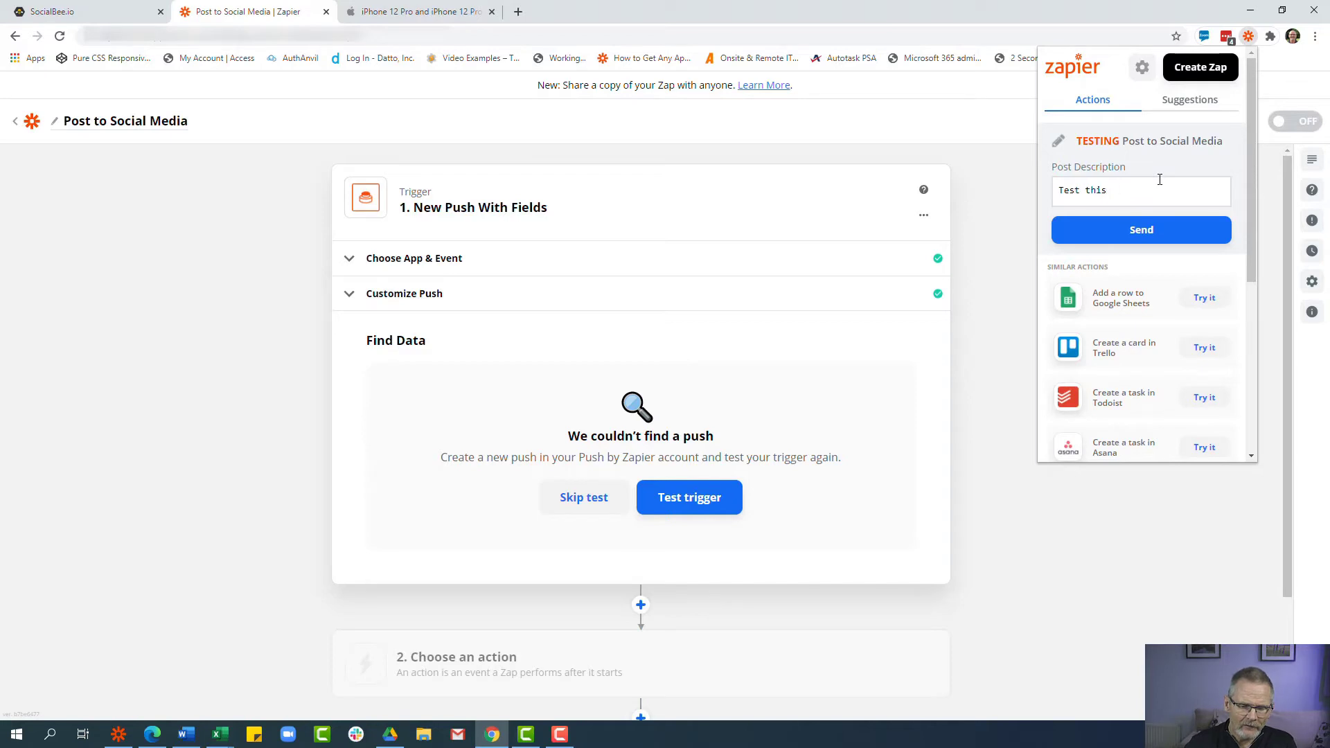
left_click(1150, 227)
left_click(719, 504)
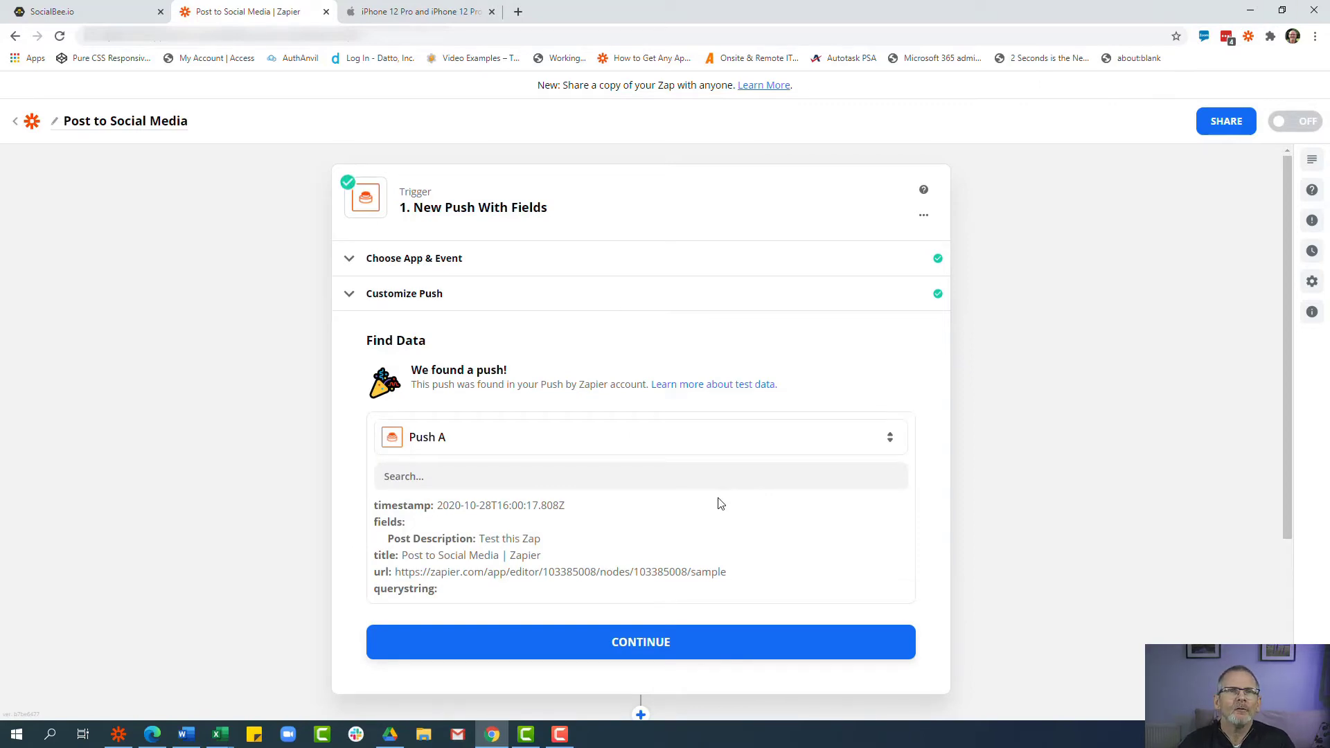
scroll(654, 499, "down", 2)
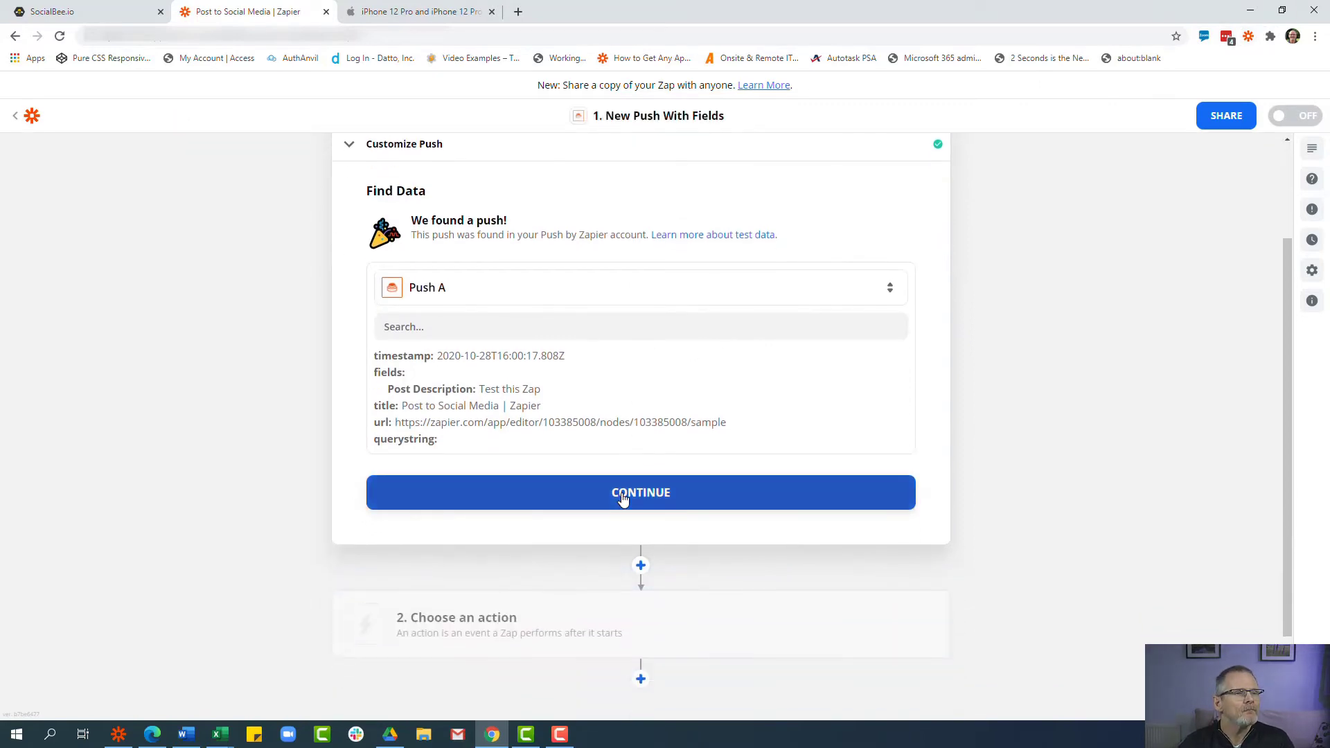
- Accept the sample push and choose SocialBee as the action app
left_click(623, 496)
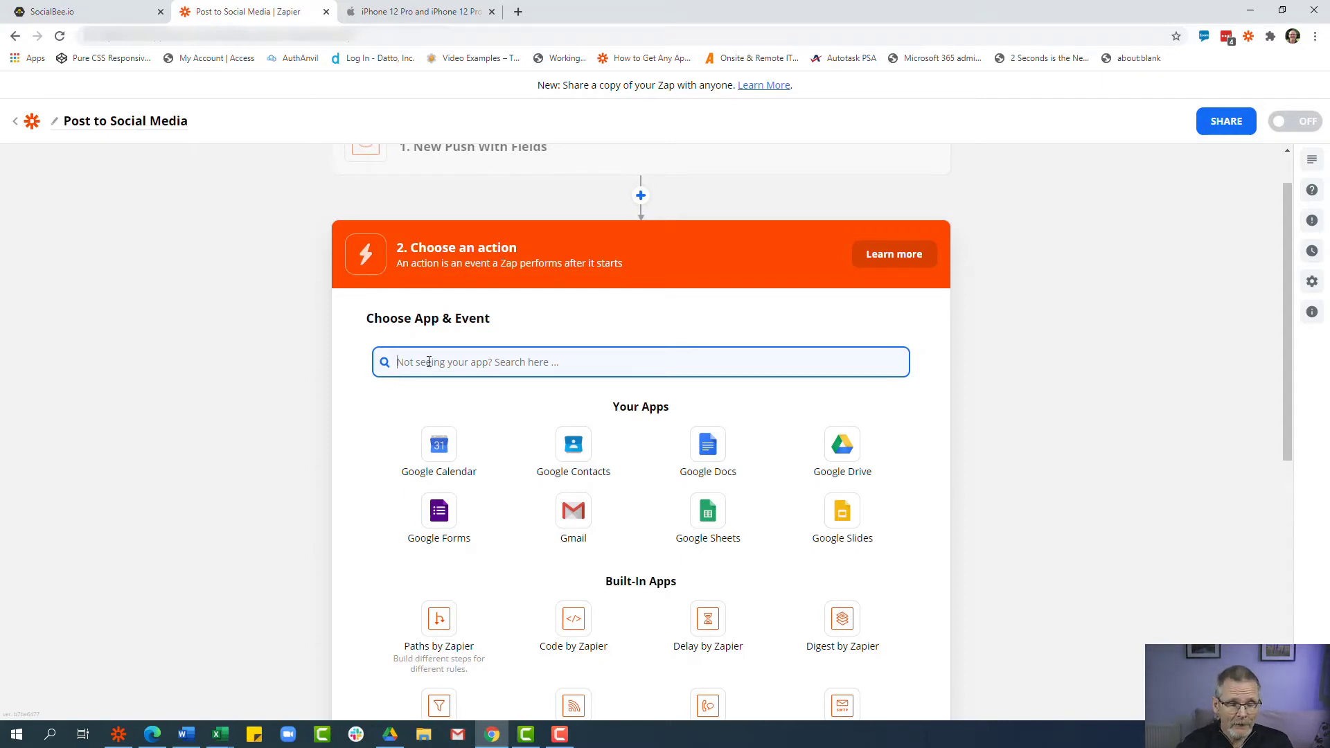
type("social")
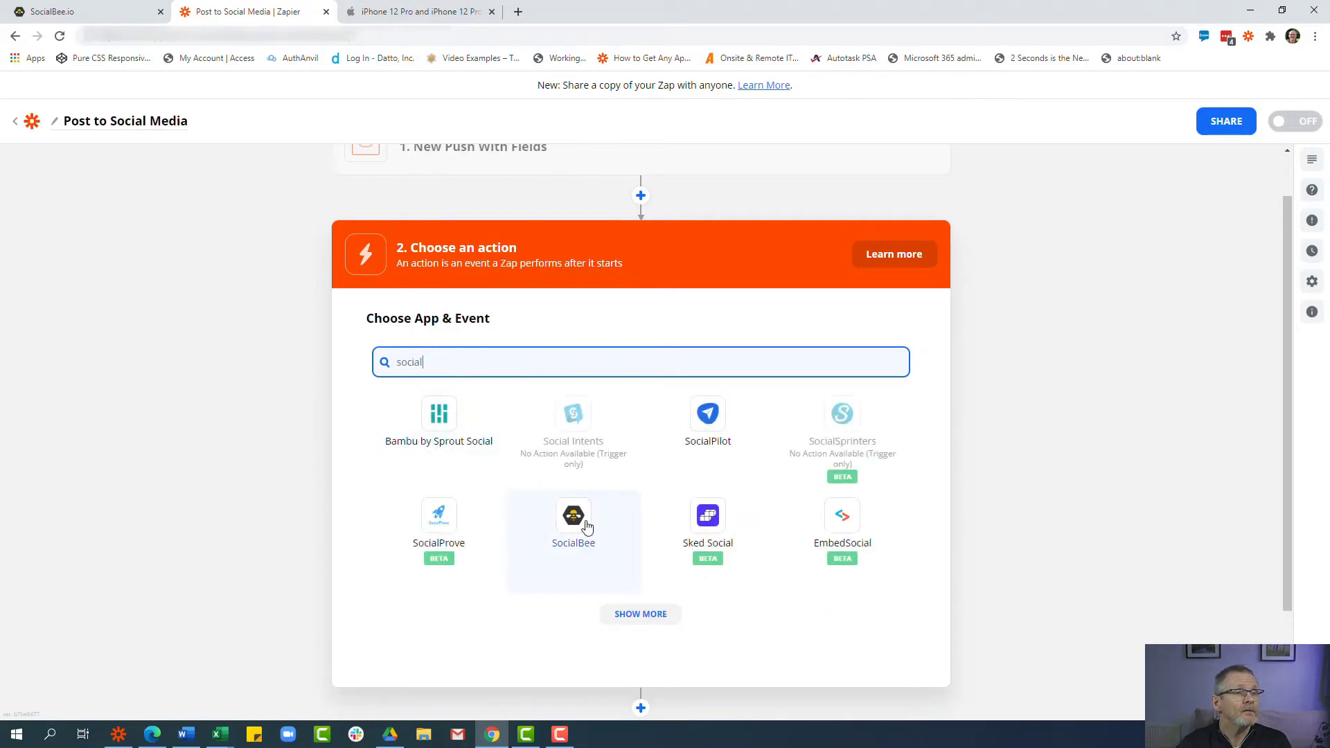
left_click(585, 525)
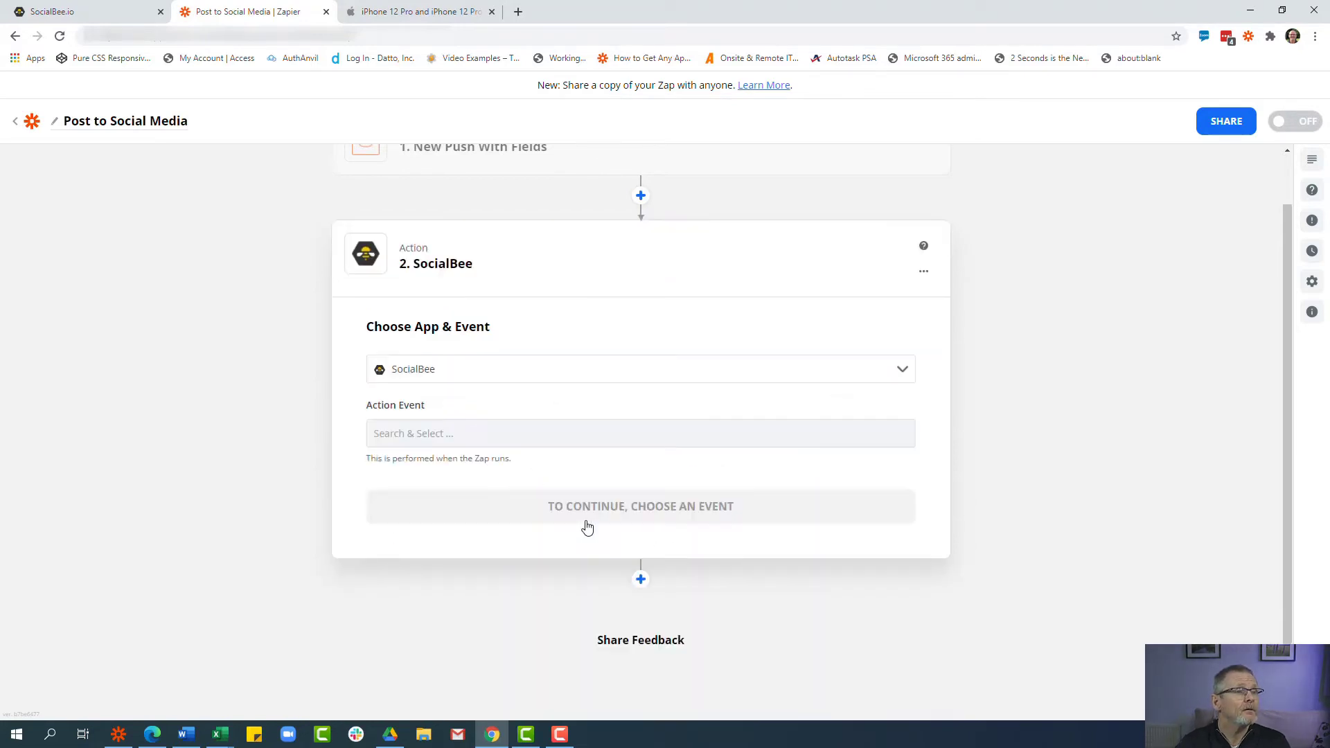
left_click(469, 501)
- Connect the SocialBee account to the action step
left_click(456, 432)
left_click(451, 468)
left_click(455, 503)
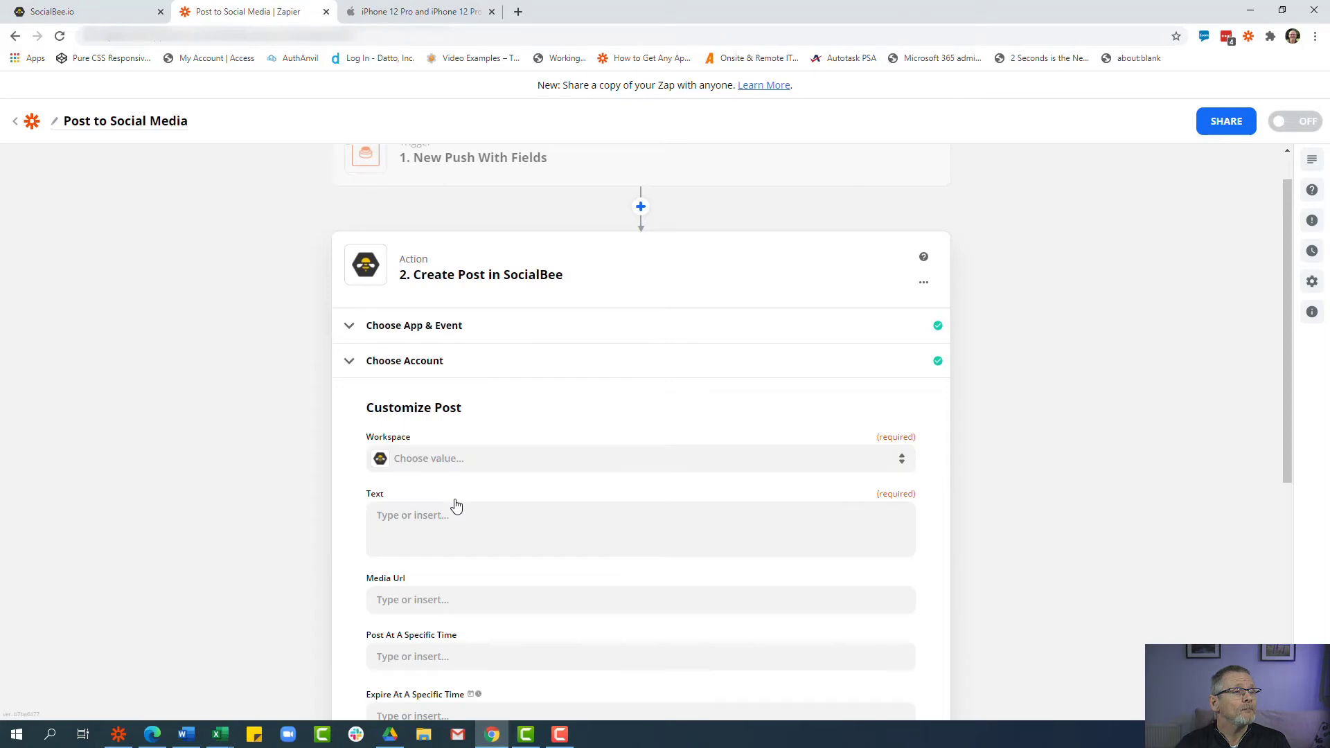
- Set the workspace to My Workspace and the post category to News
left_click(446, 461)
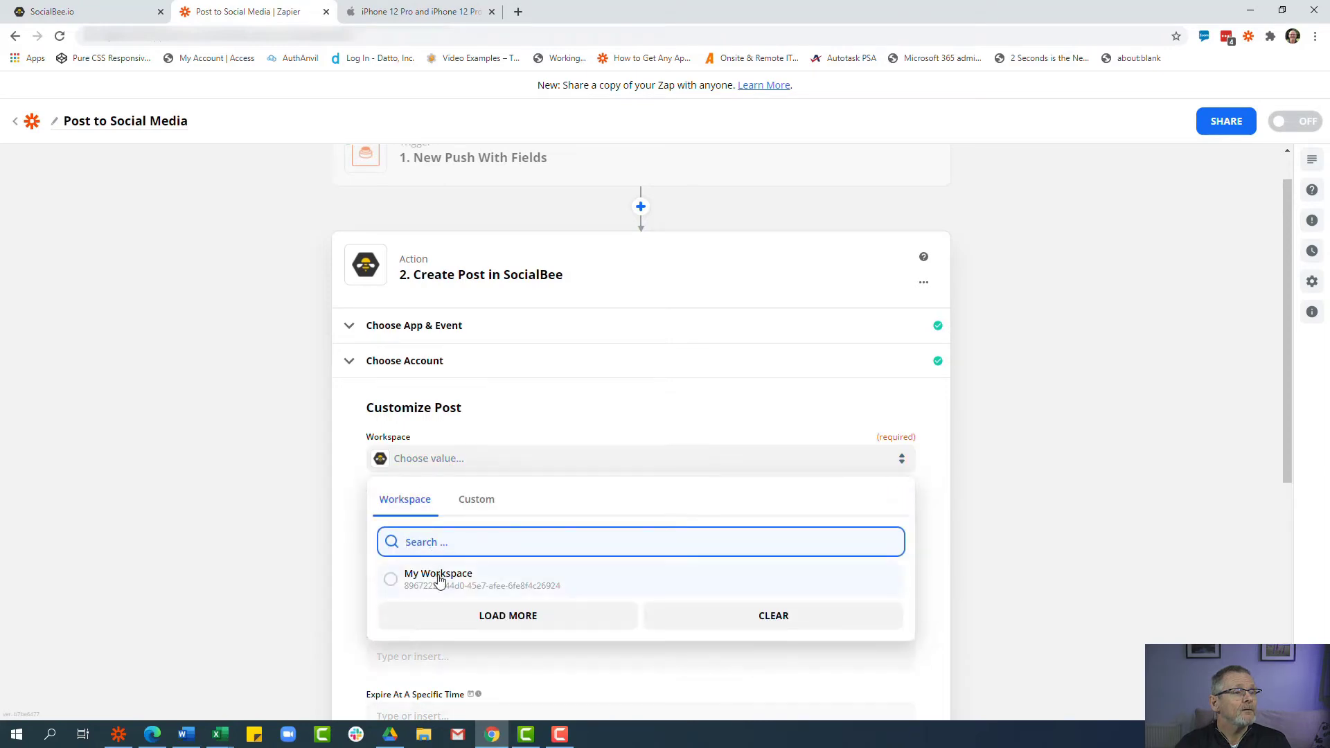
left_click(440, 582)
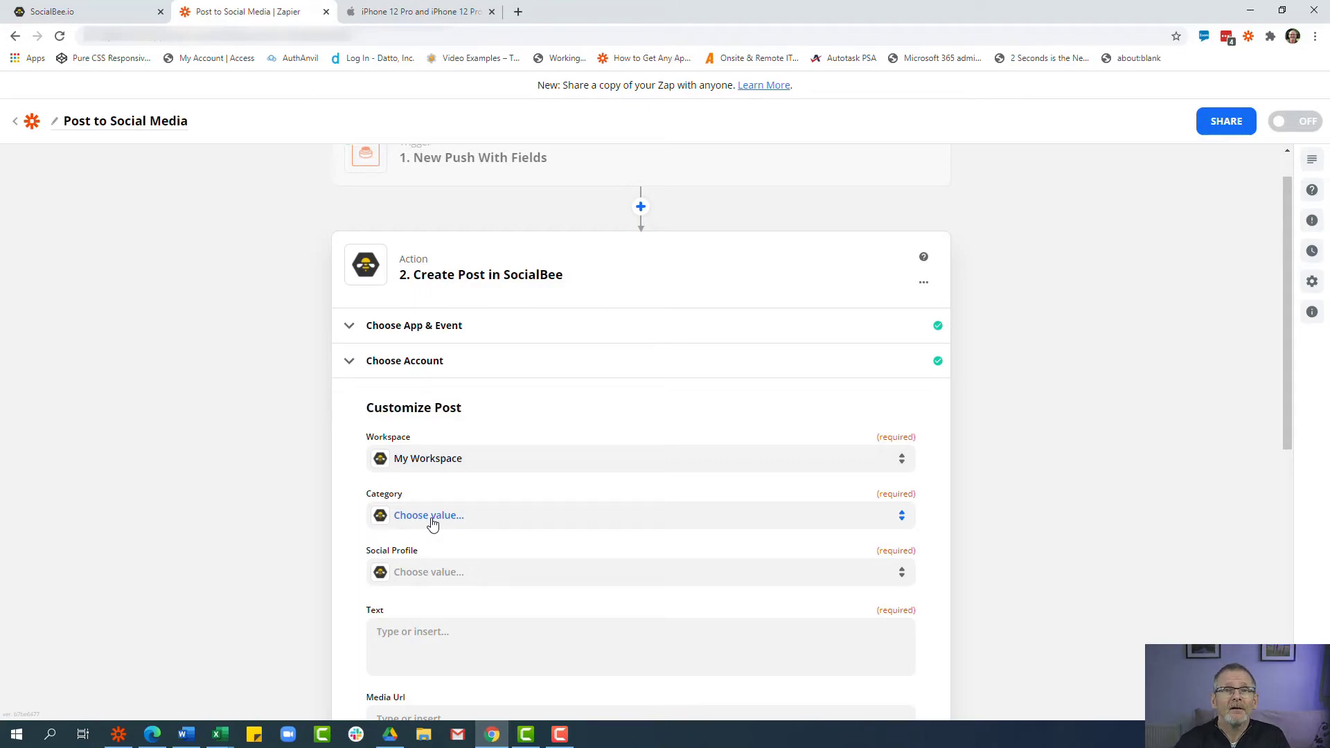
left_click(433, 523)
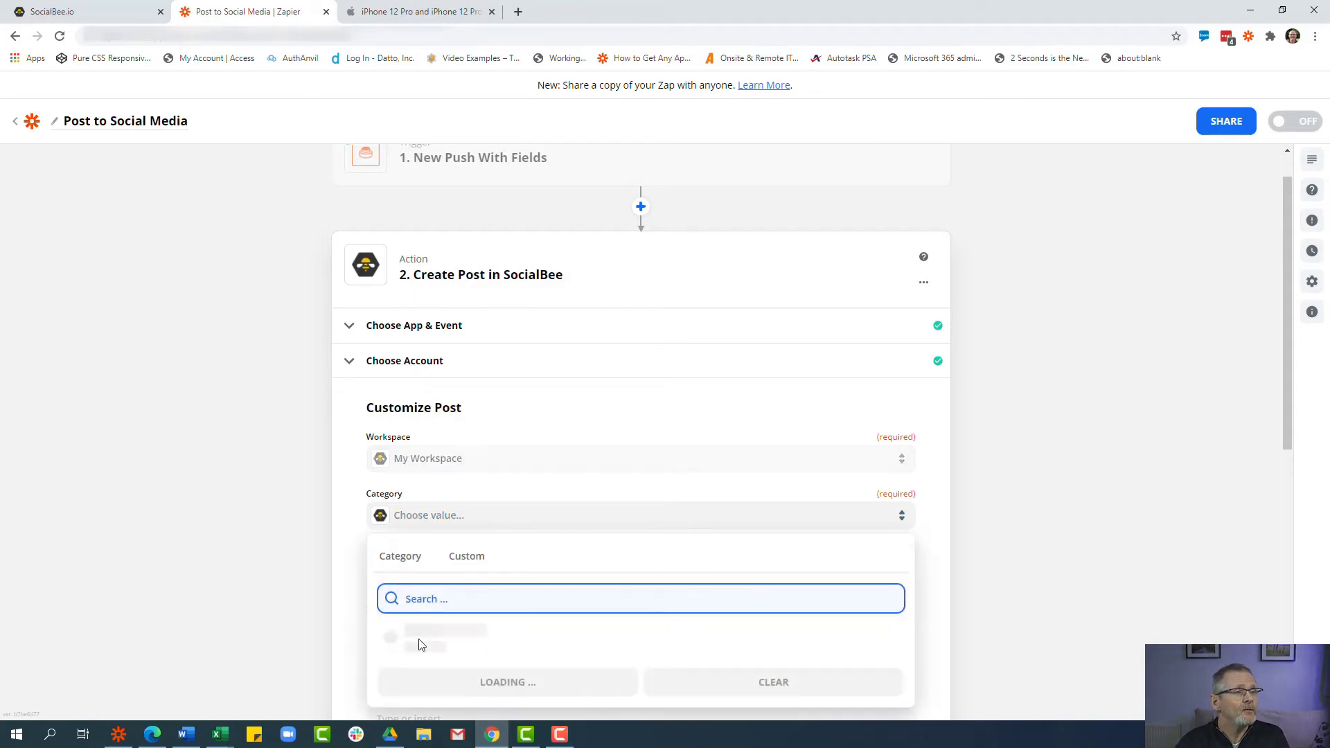
left_click(418, 636)
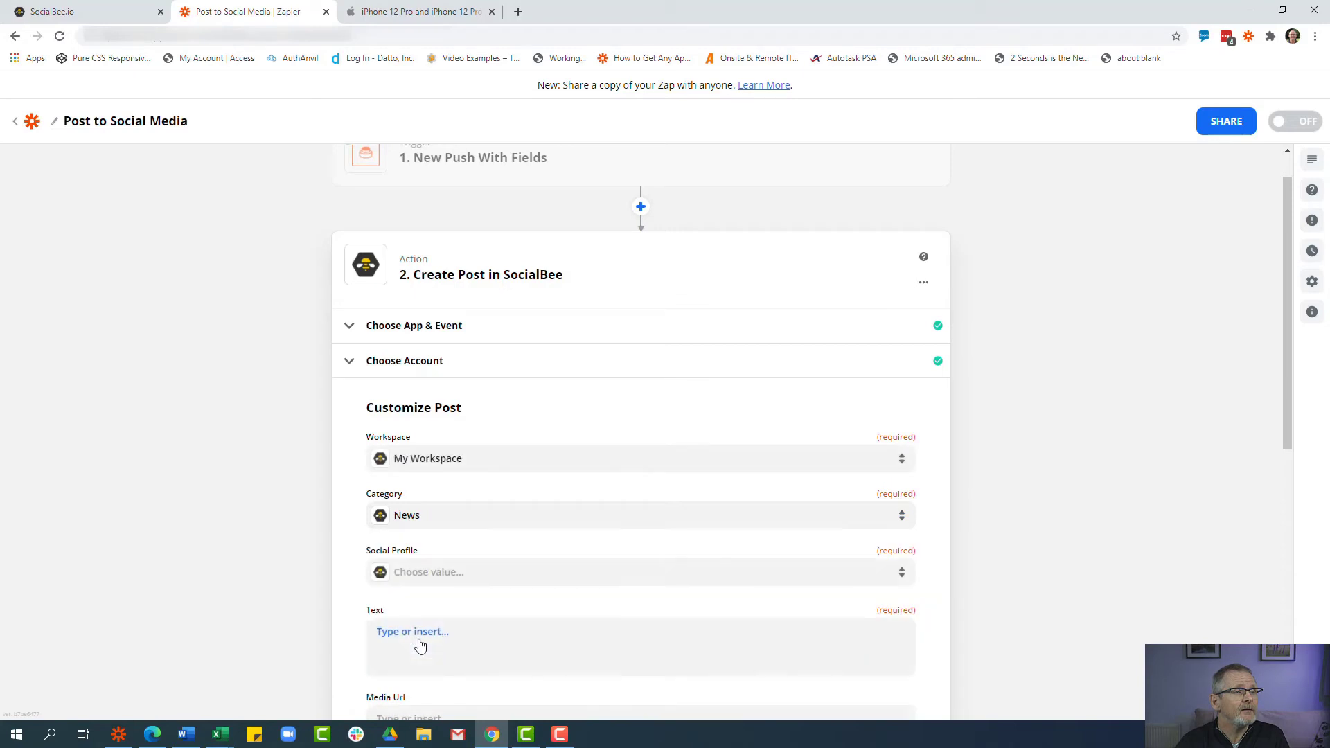
- Add the LinkedIn and Twitter profiles as posting targets
left_click(436, 575)
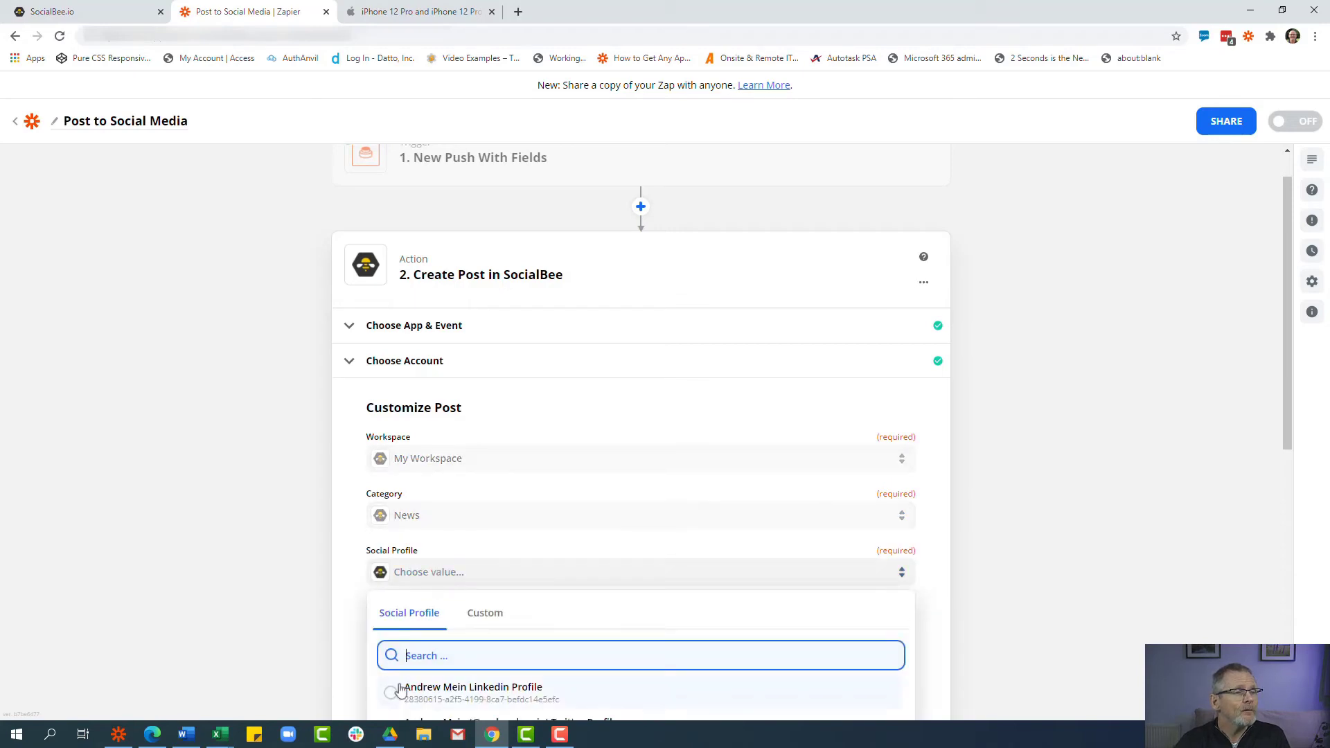
left_click(399, 693)
scroll(394, 651, "down", 2)
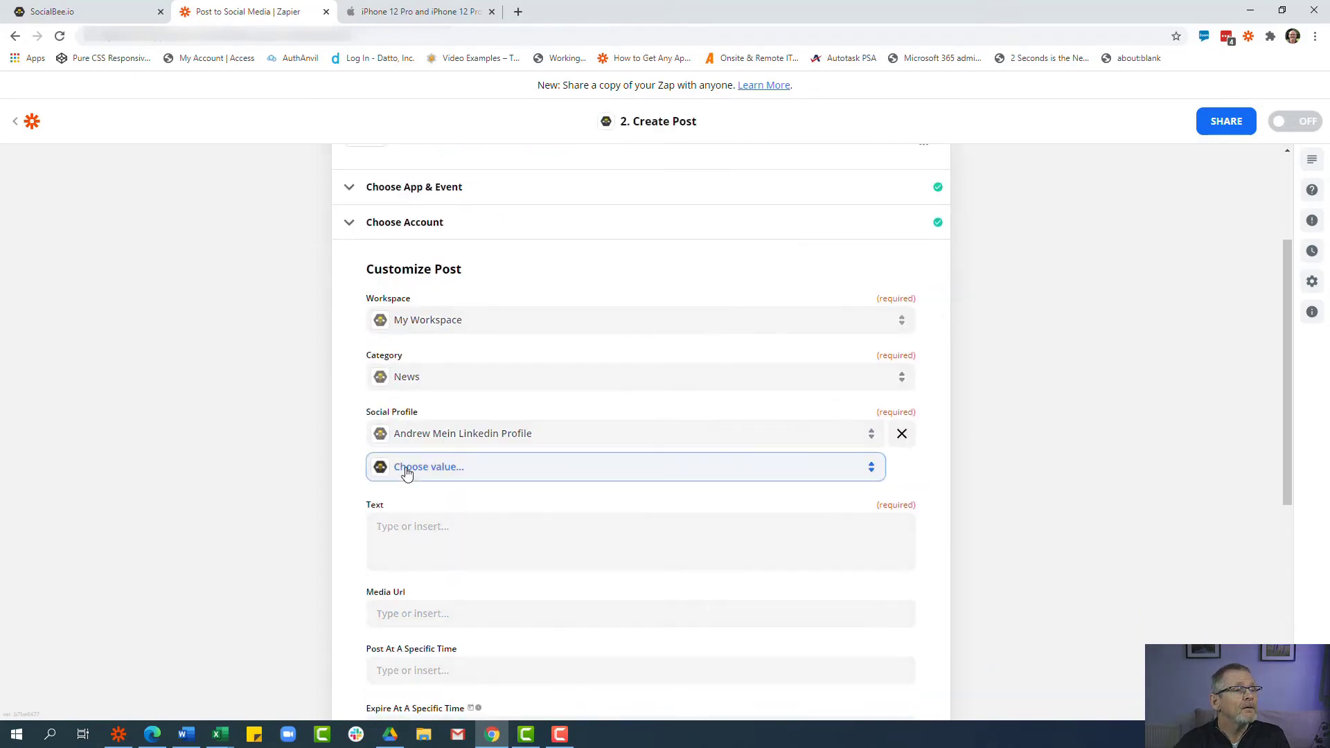
left_click(407, 473)
left_click(389, 621)
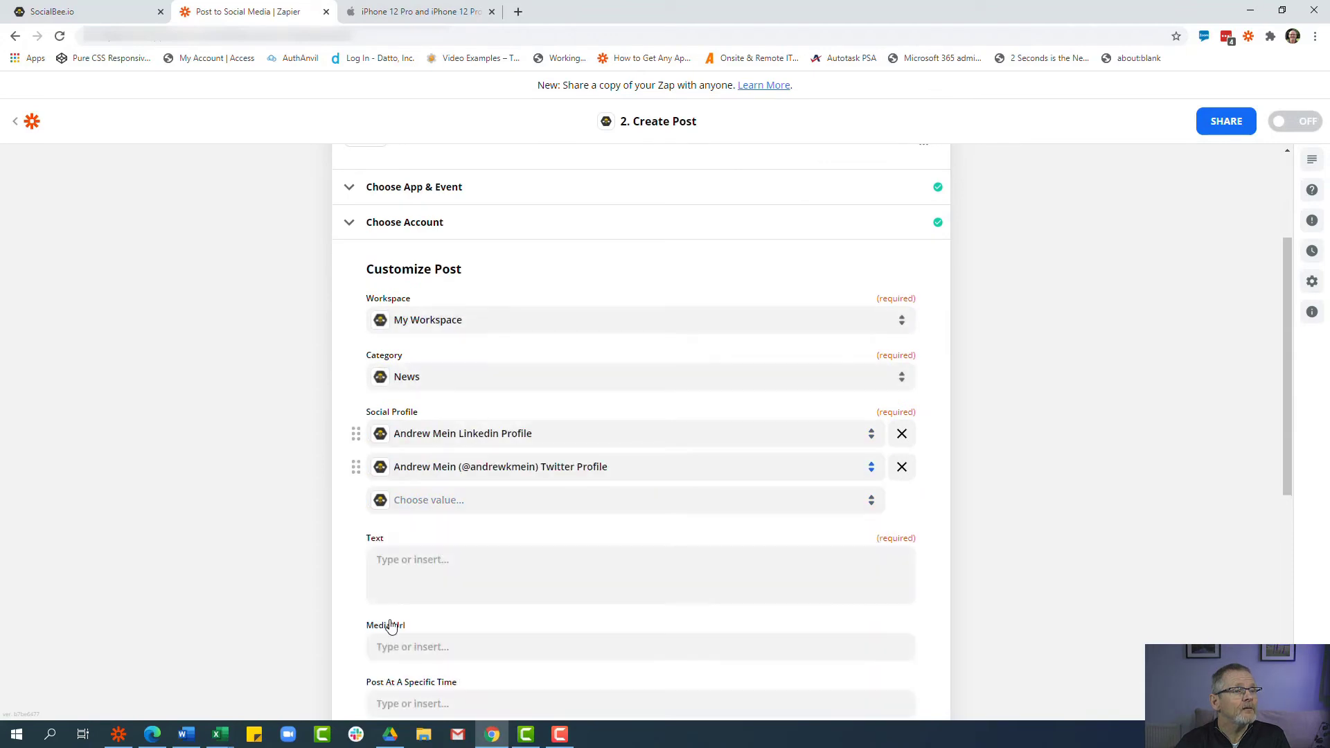
- Fill the post text with the trigger's Post Description, a new line, then its URL
left_click(465, 552)
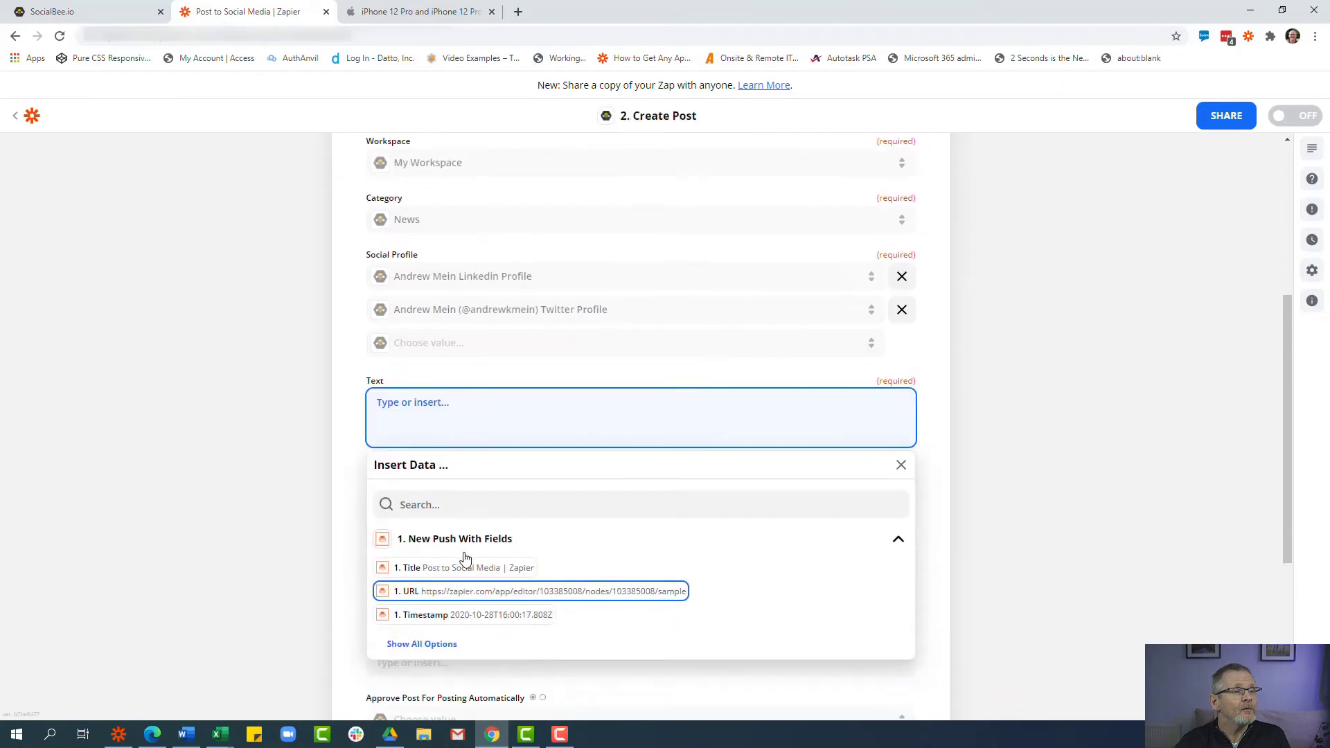
scroll(465, 559, "down", 3)
left_click(440, 444)
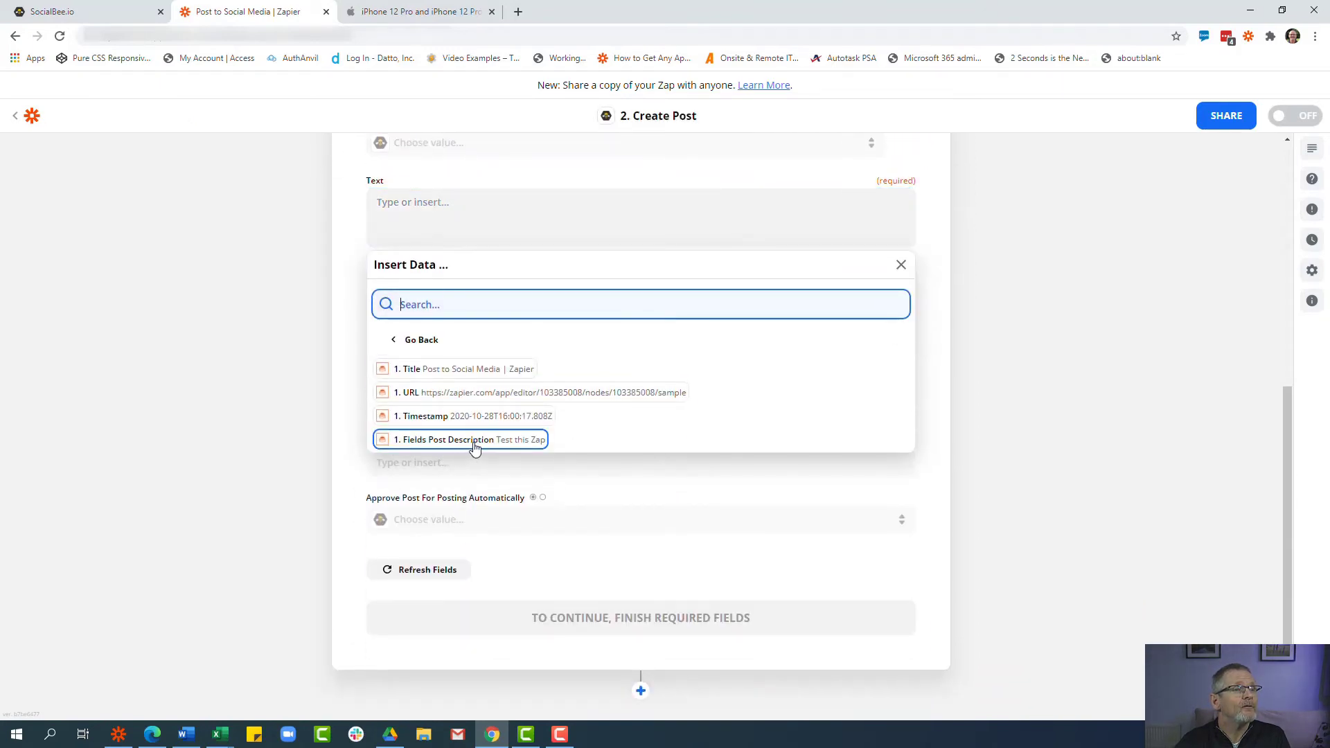
left_click(475, 447)
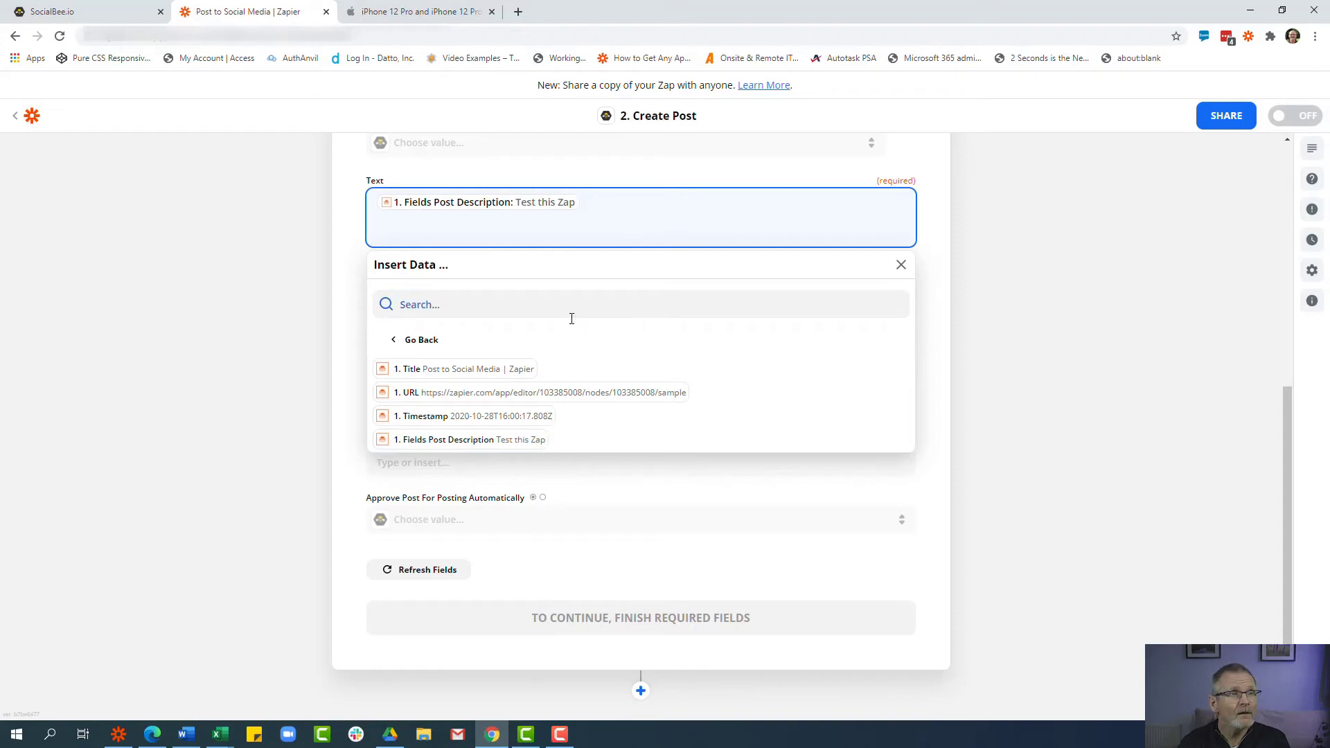
key("Return")
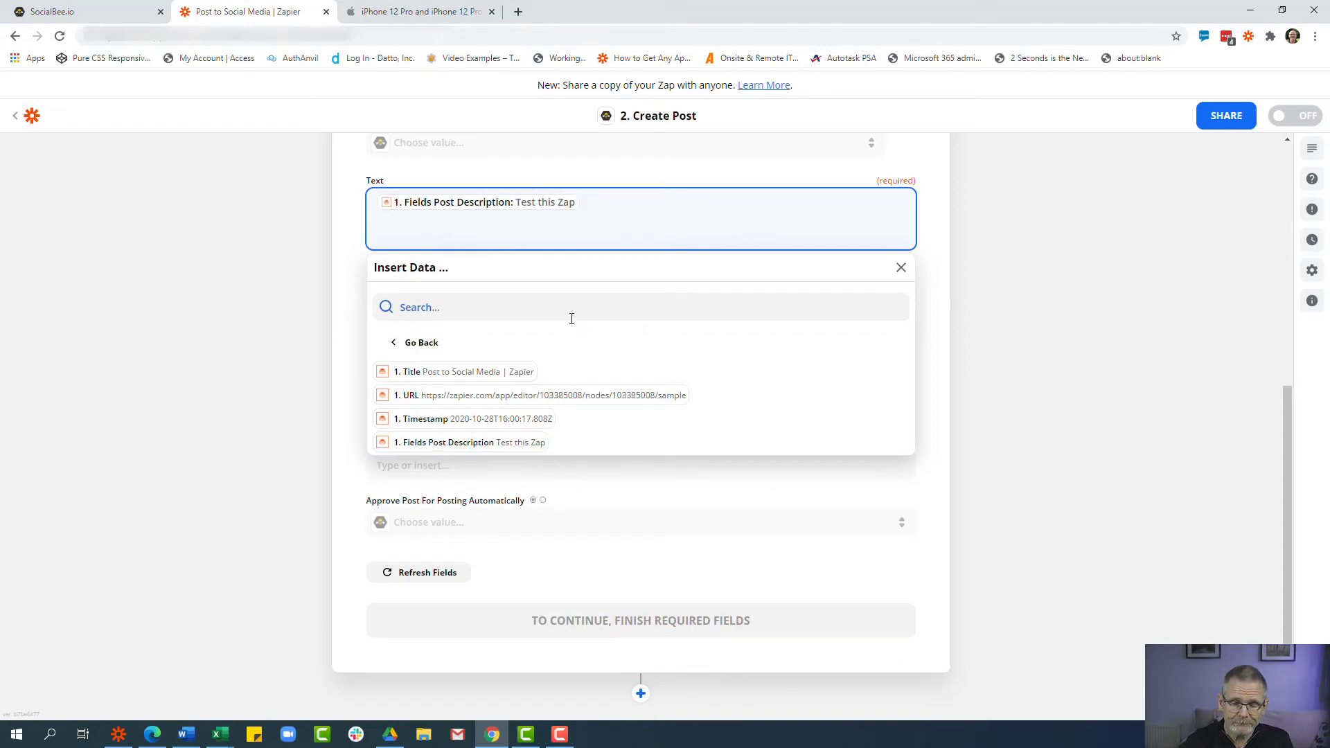
left_click(497, 404)
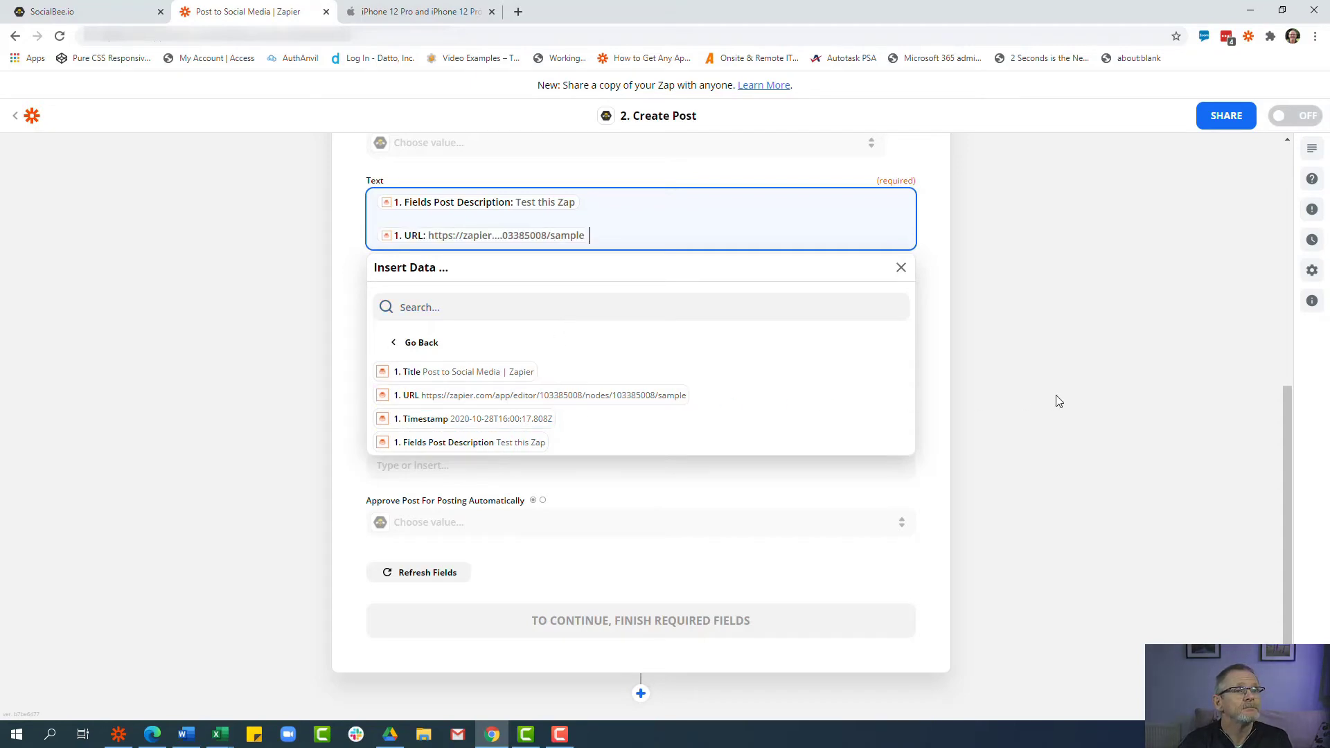
left_click(954, 423)
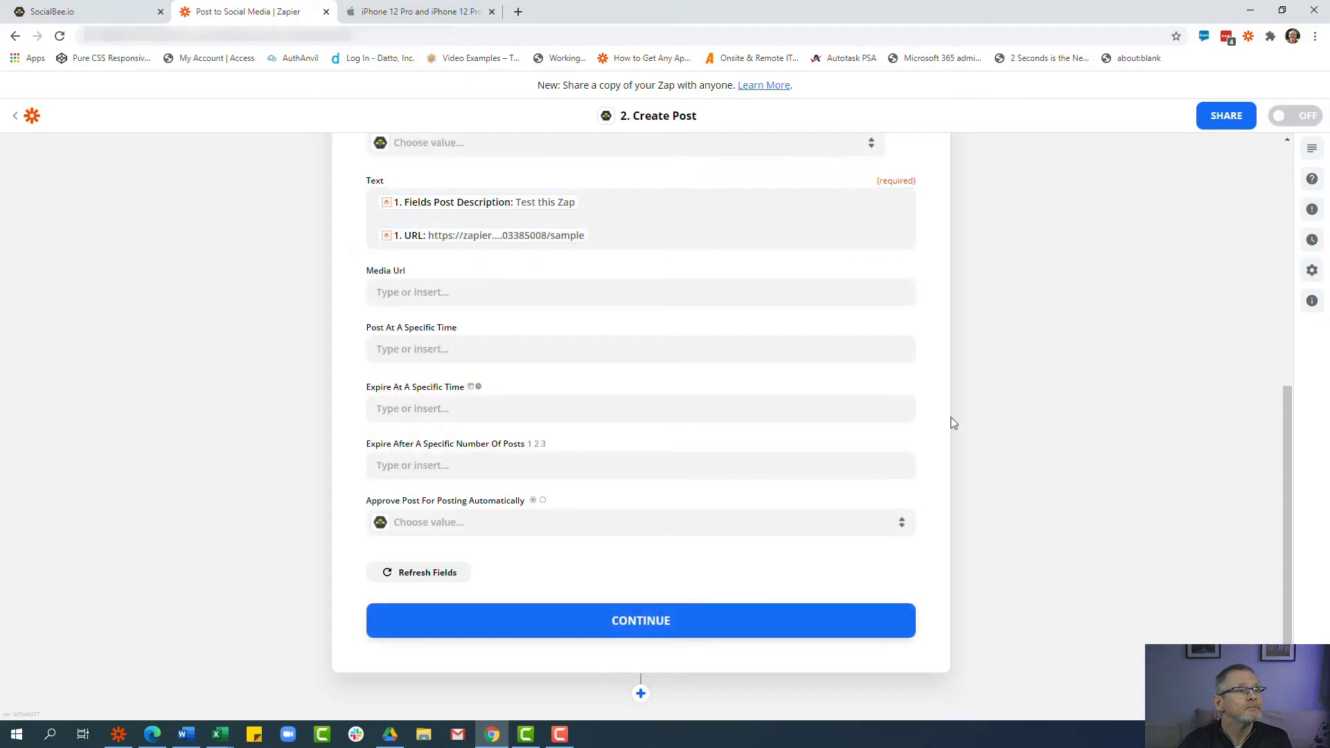
- Set Approve Post For Posting Automatically to False
left_click(439, 531)
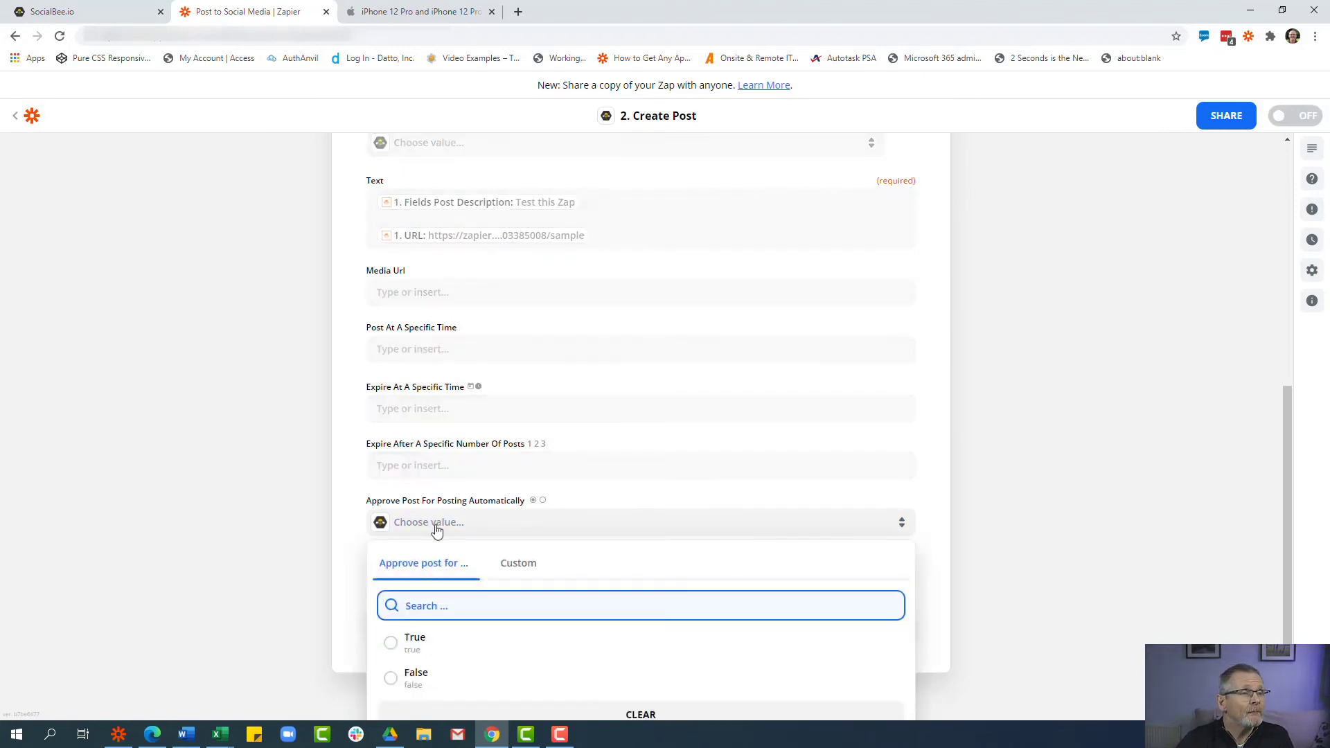
scroll(416, 537, "down", 2)
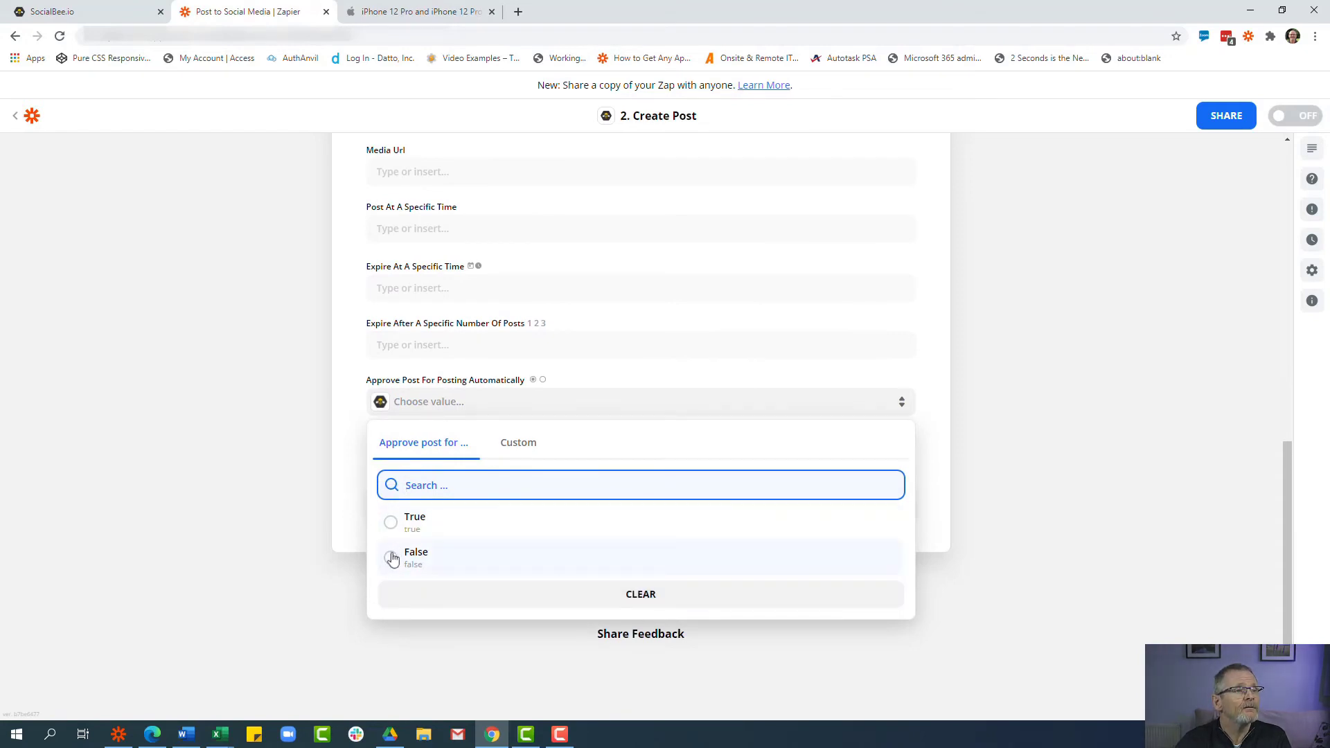
left_click(391, 560)
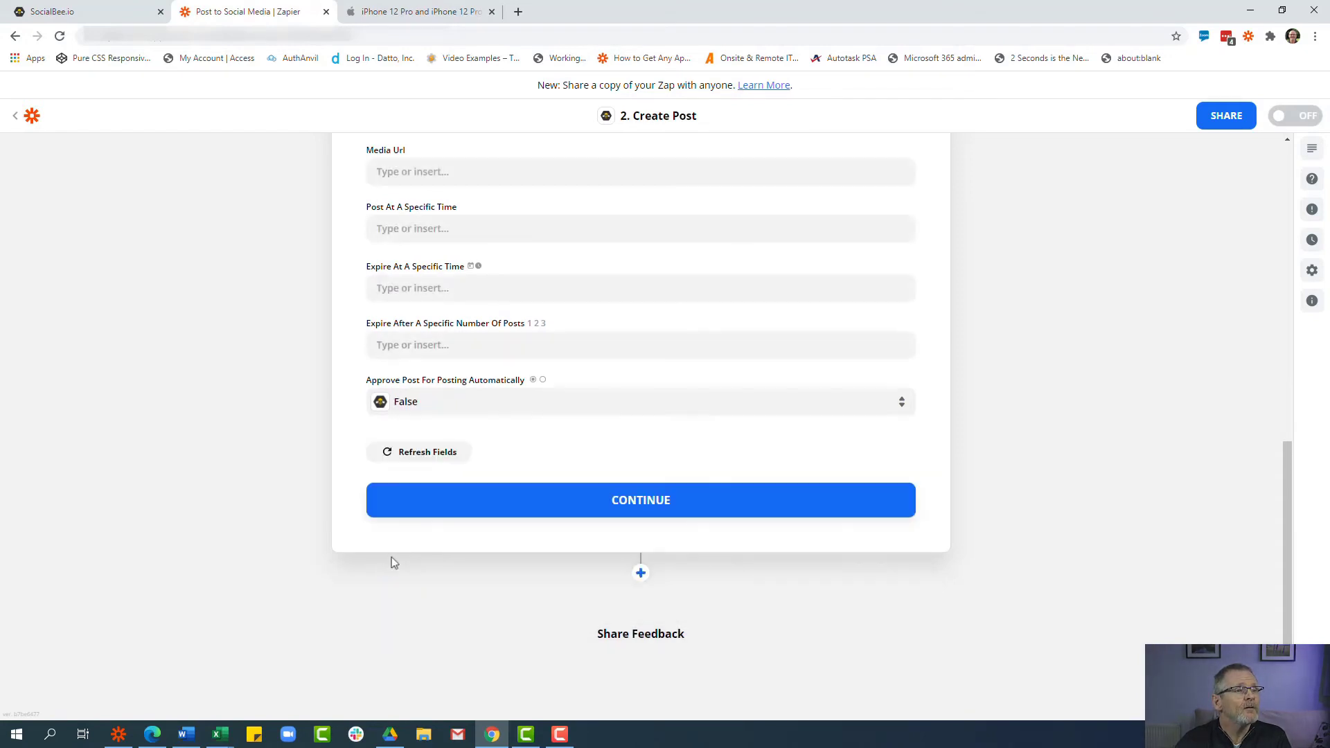
- Save the post settings, send a test post to SocialBee, and switch to SocialBee
left_click(662, 507)
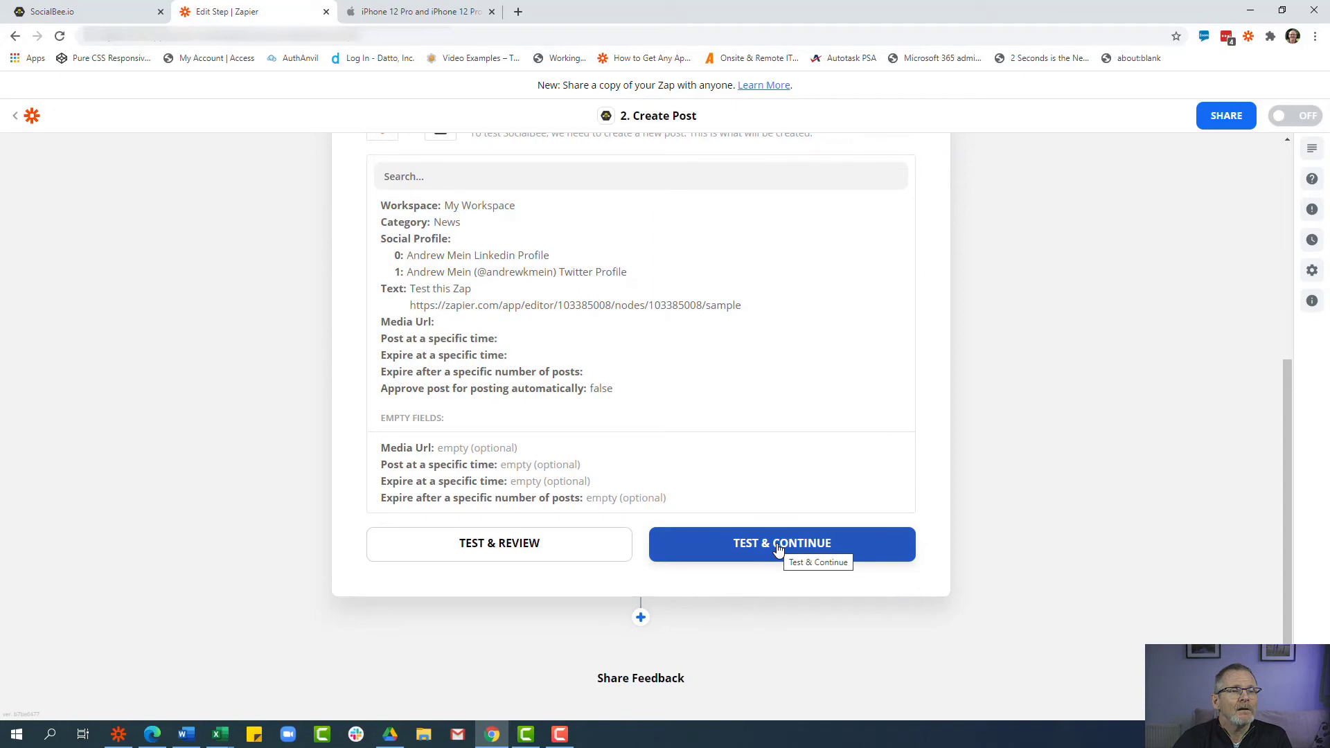
left_click(778, 550)
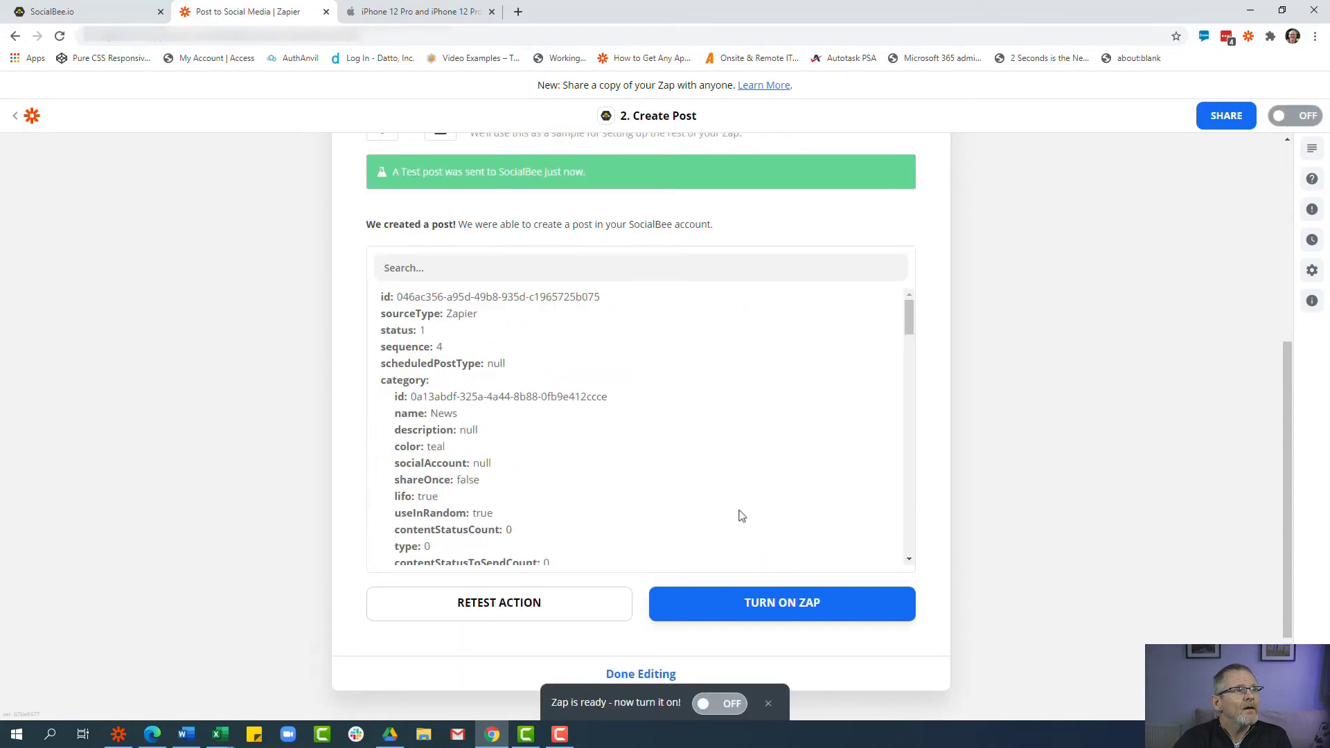
left_click(66, 15)
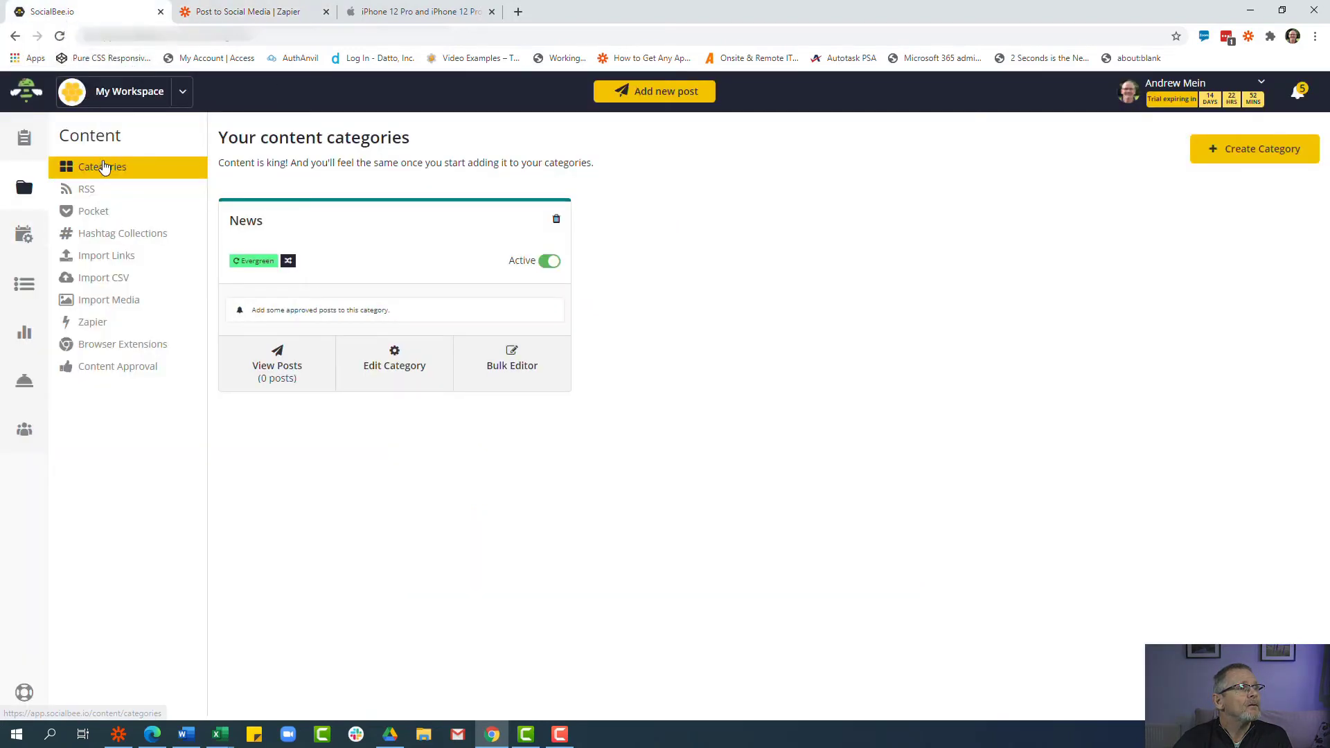
- Delete the 'Test this Zap' post from the News category and refresh the categories list
left_click(94, 183)
left_click(95, 170)
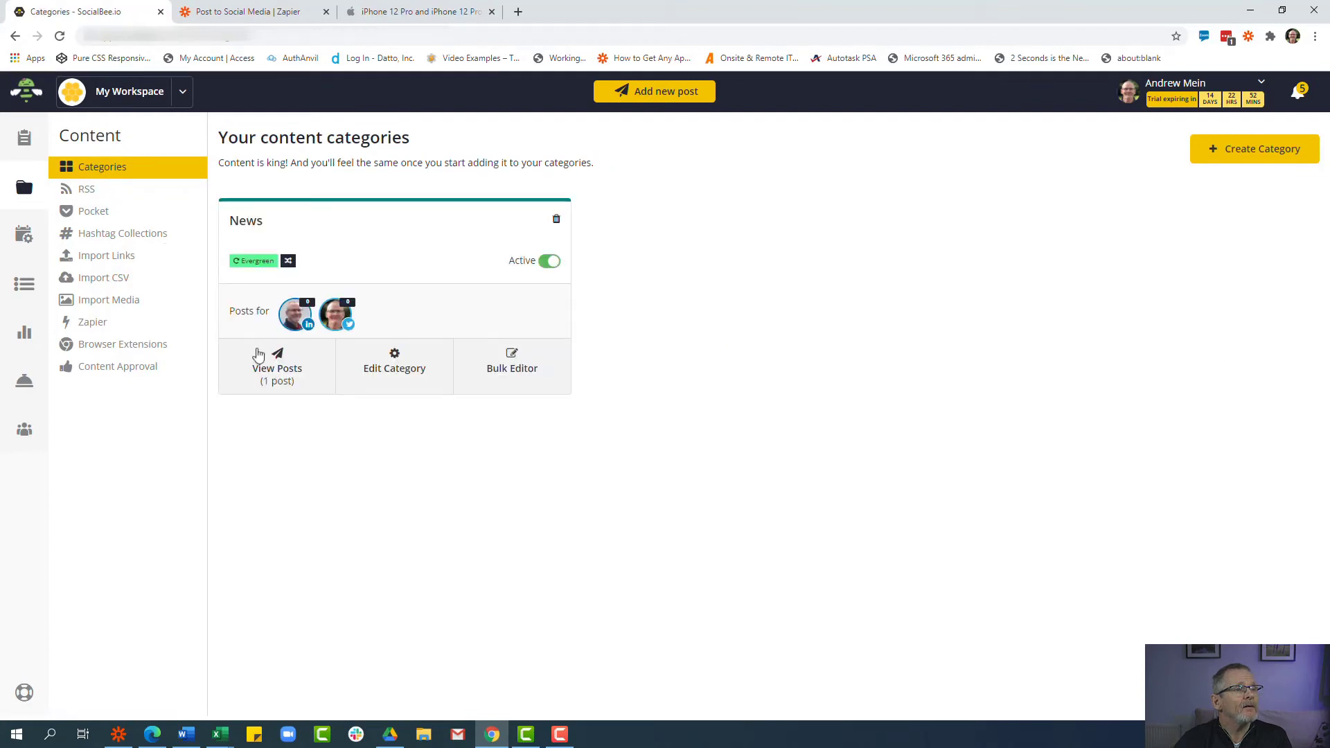
left_click(275, 374)
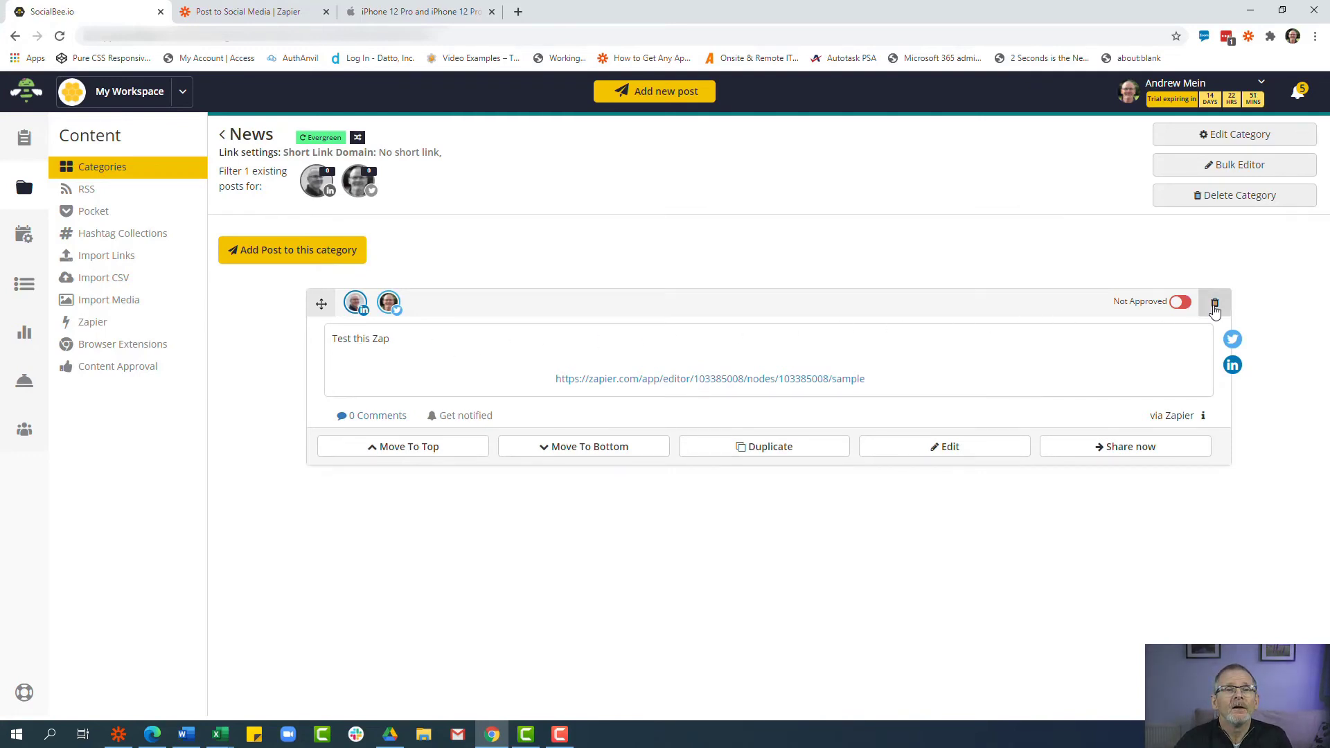
left_click(1214, 305)
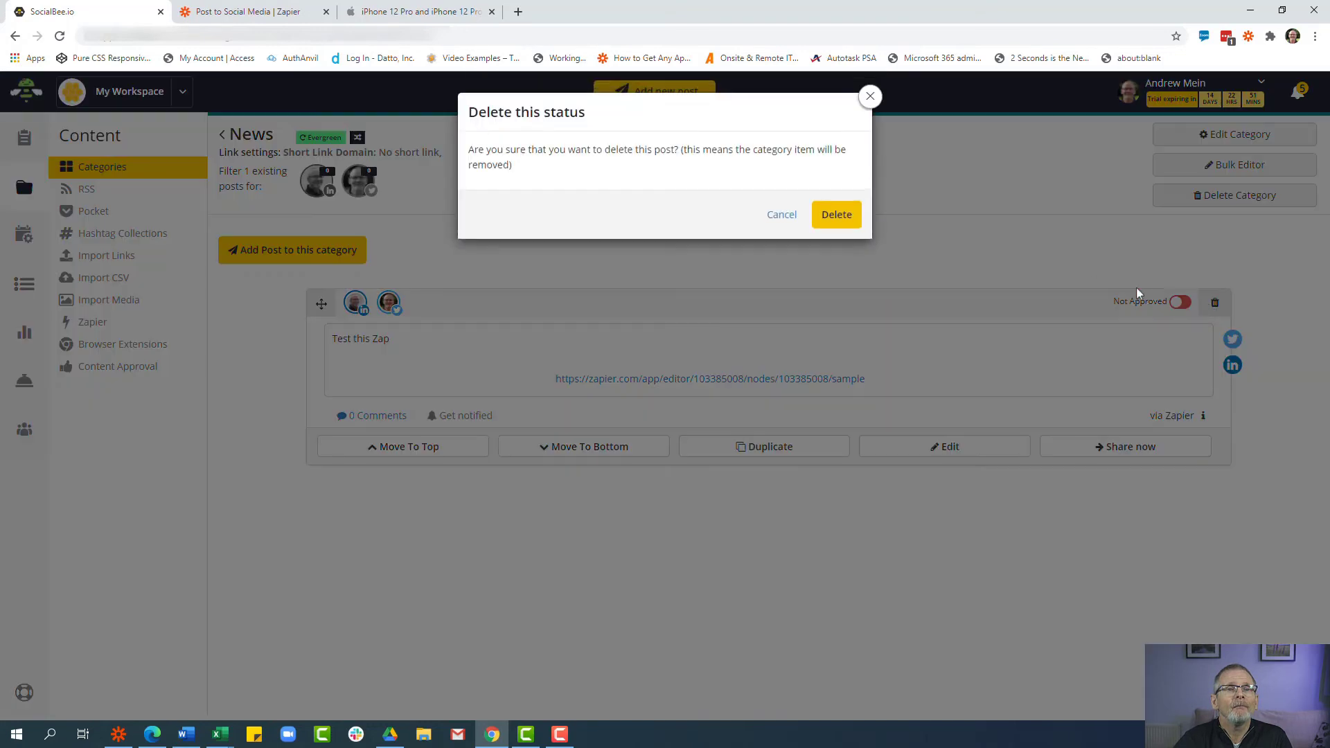
left_click(839, 215)
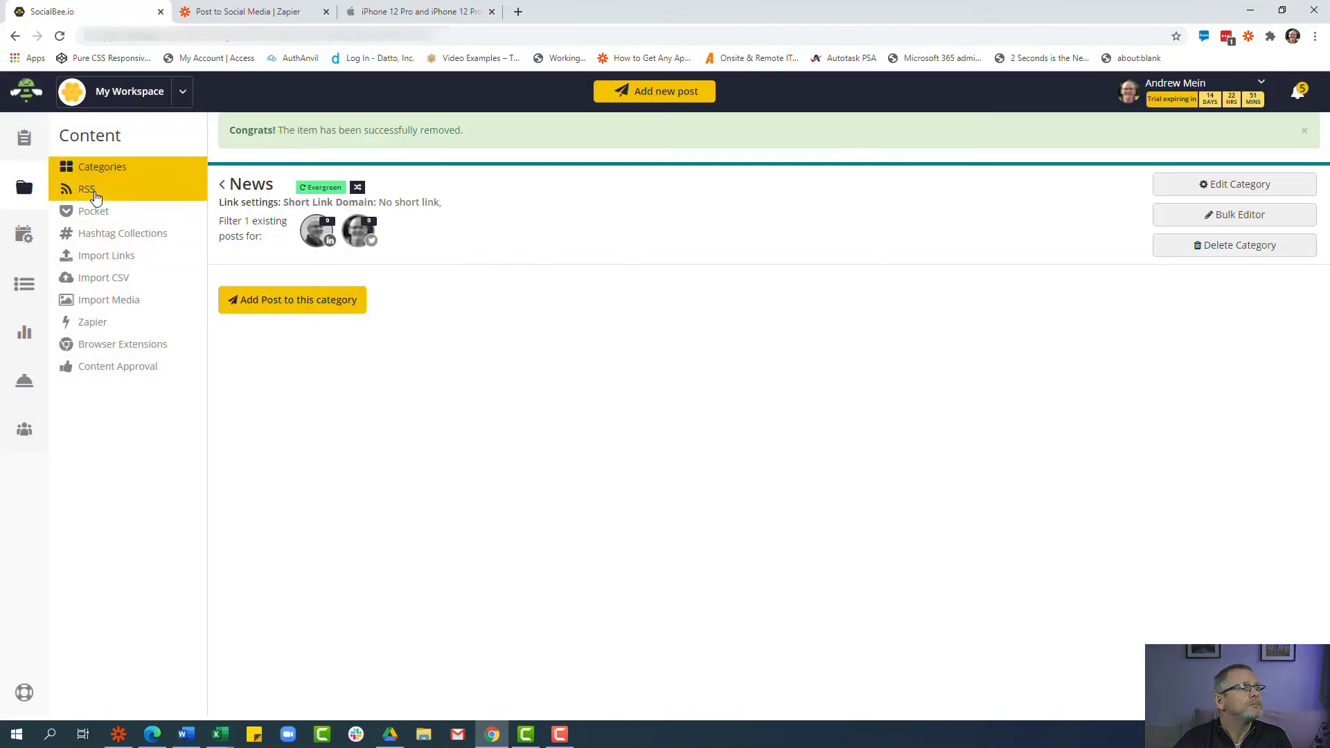
left_click(89, 189)
left_click(107, 174)
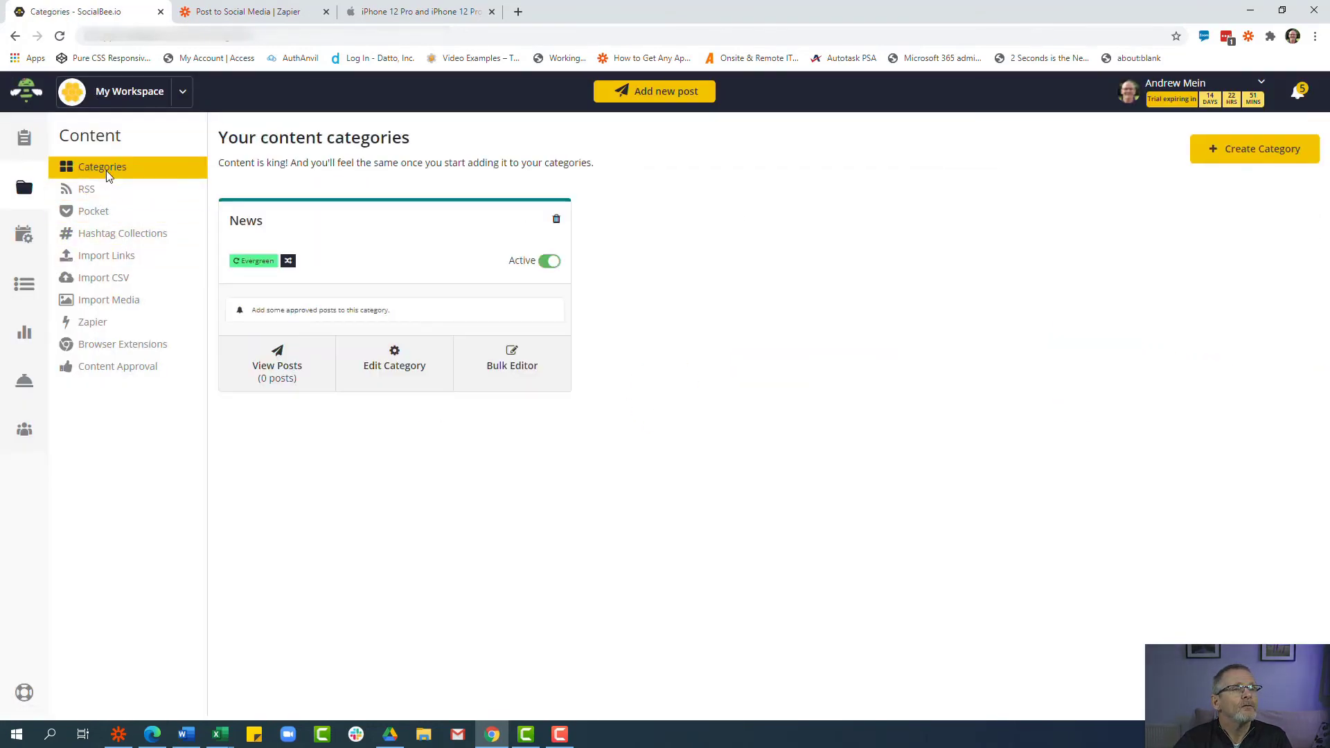
- Turn on the Post to Social Media Zap, dismiss the share prompt, and go to the iPhone 12 Pro page
left_click(208, 19)
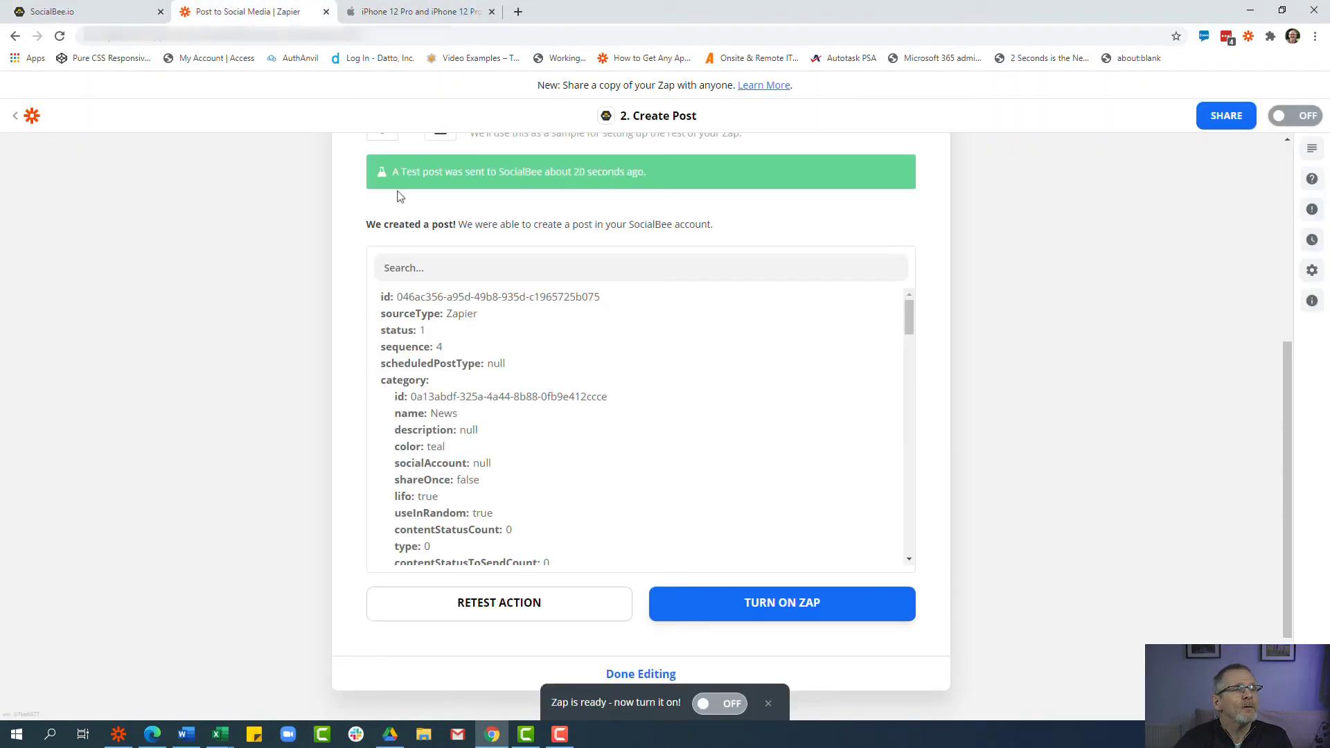
left_click(856, 601)
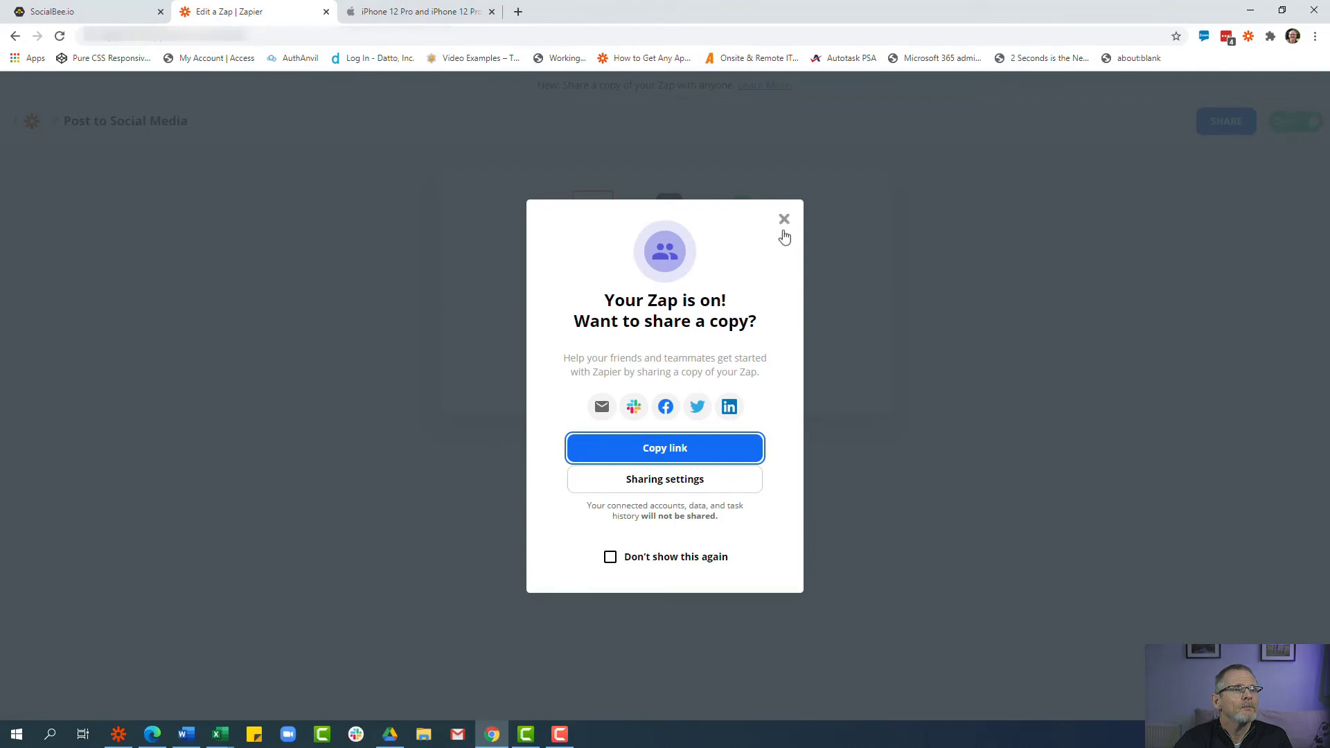
left_click(783, 220)
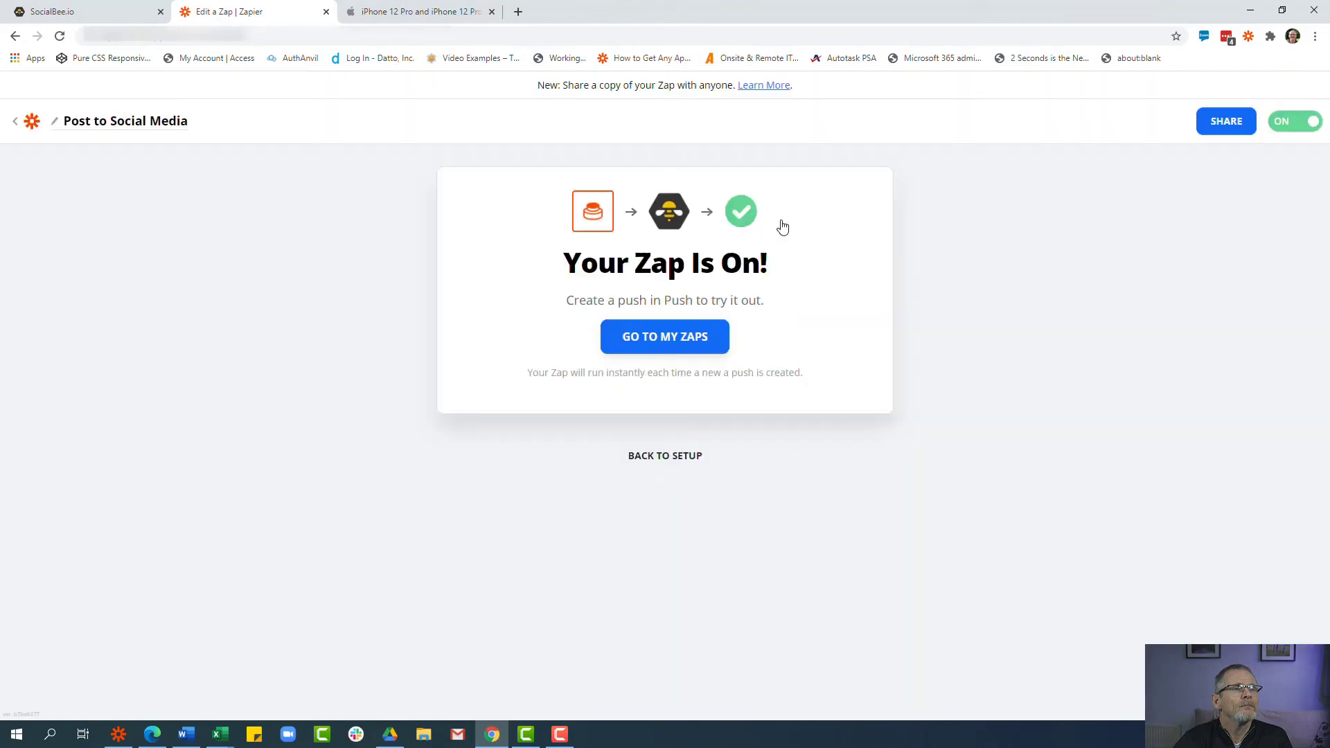
left_click(379, 13)
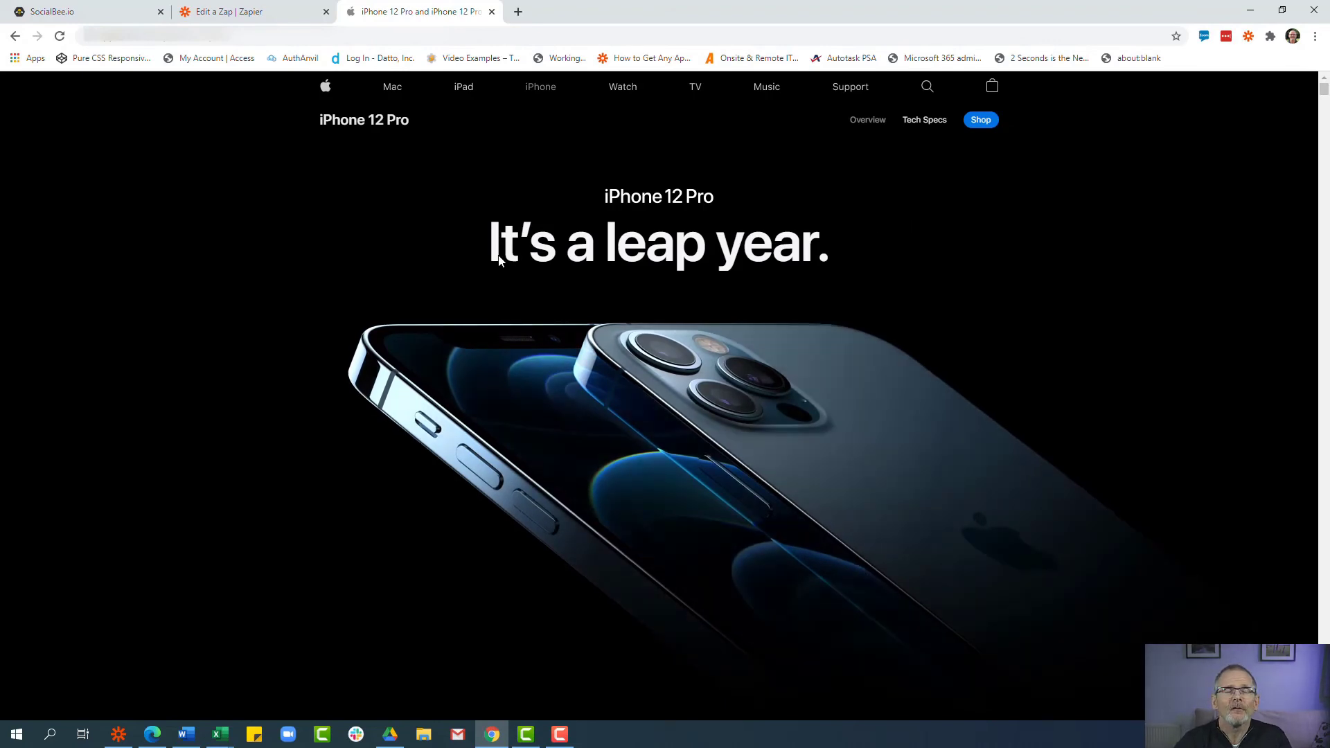
- Push 'Hey Have you seen the new iPhone 12.' via Post to Social Media, correcting 'iPhone' capitalisation
left_click(1249, 36)
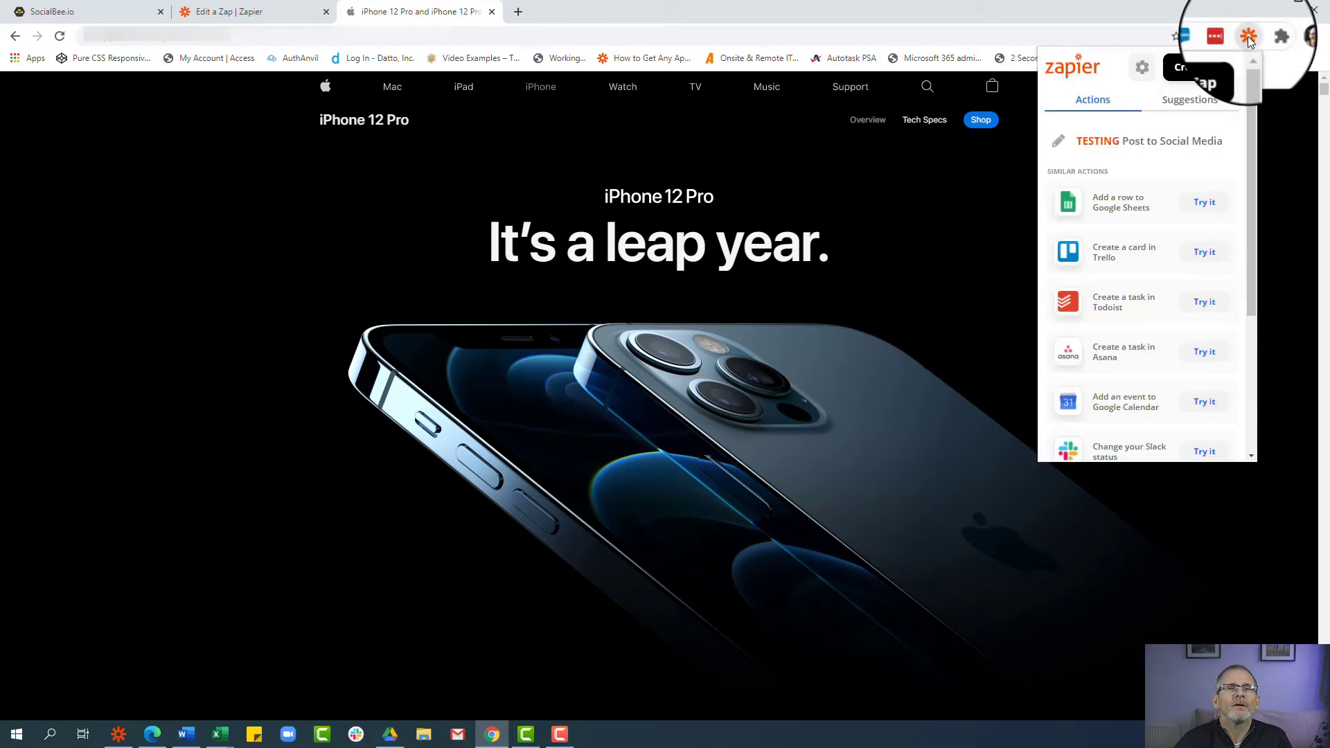
left_click(1128, 147)
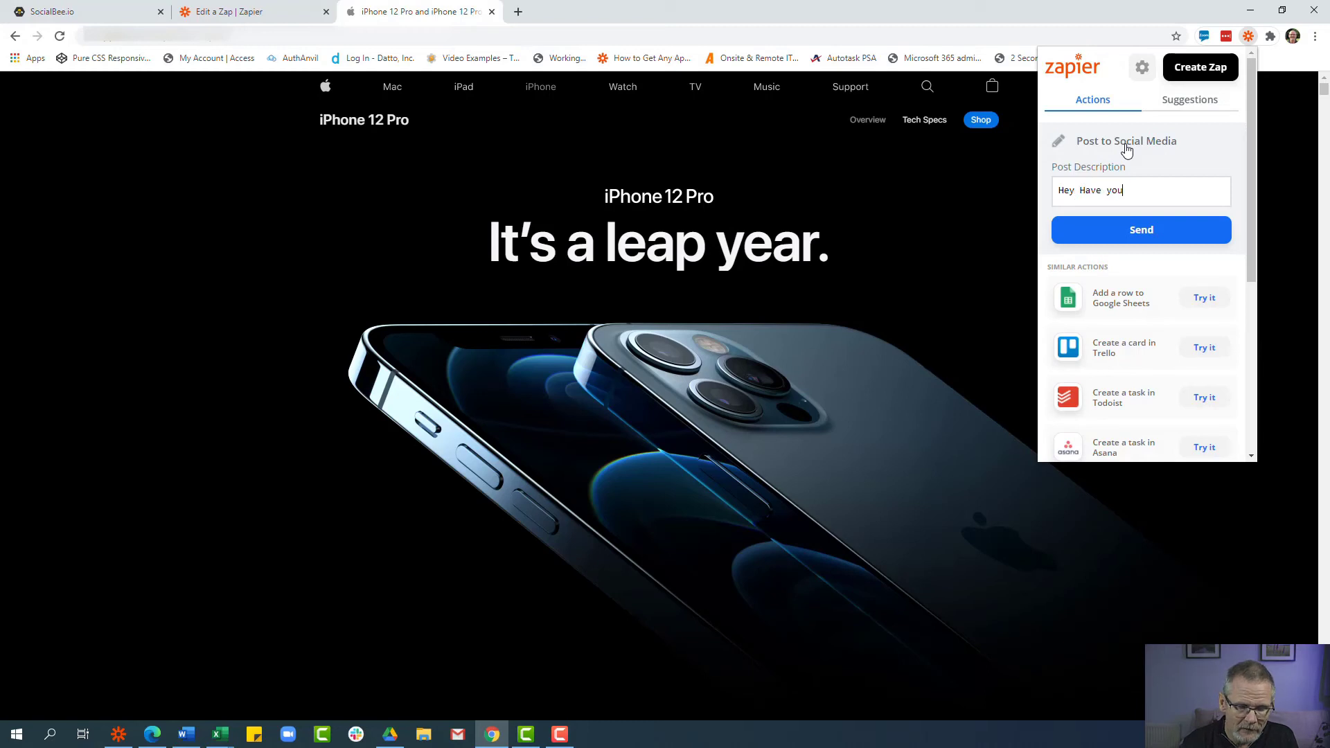
type("Hey Have you seen the ne")
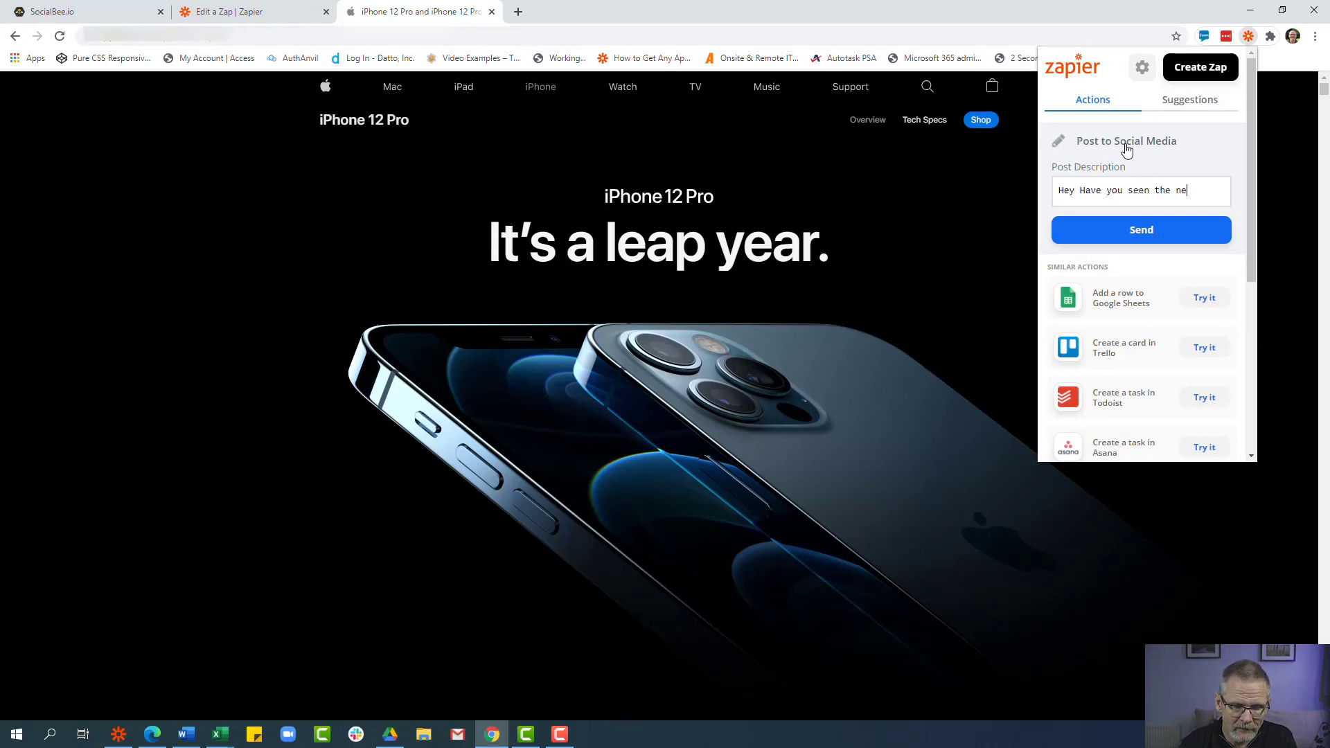
type("w Iphone 12")
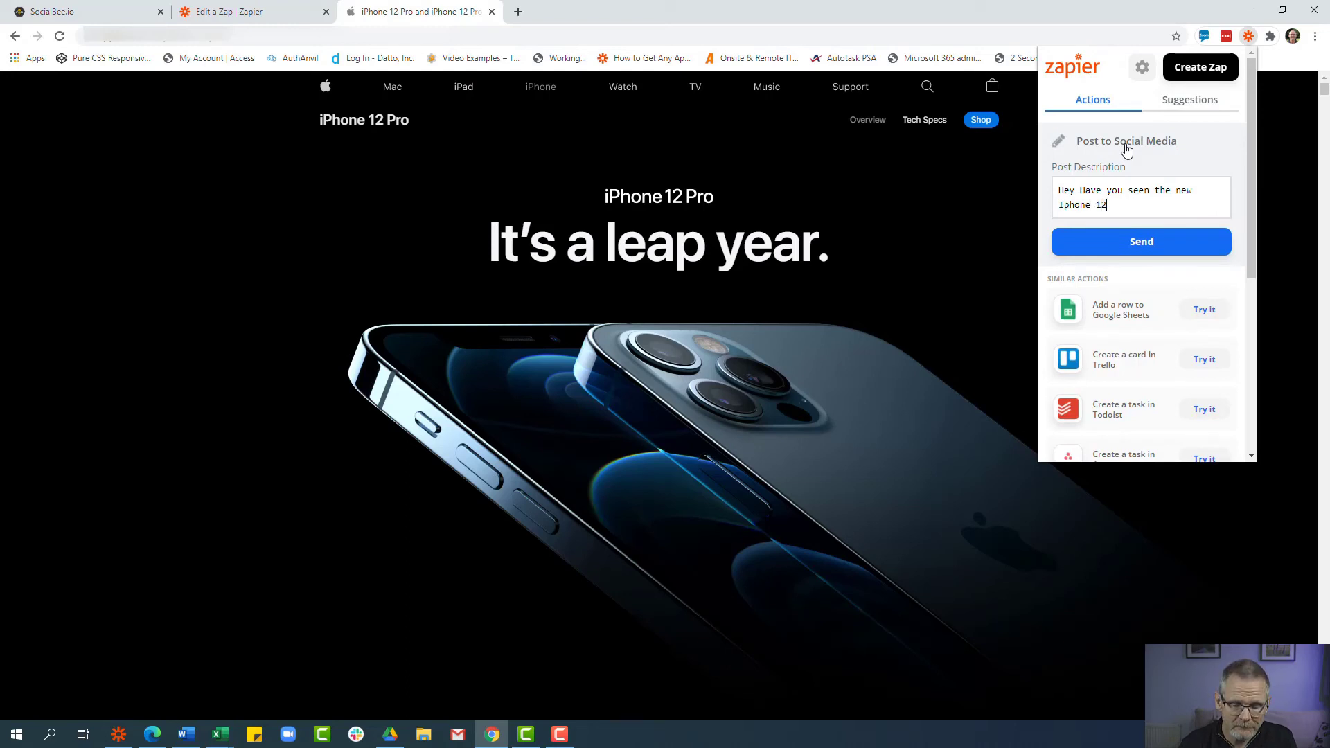
type(".")
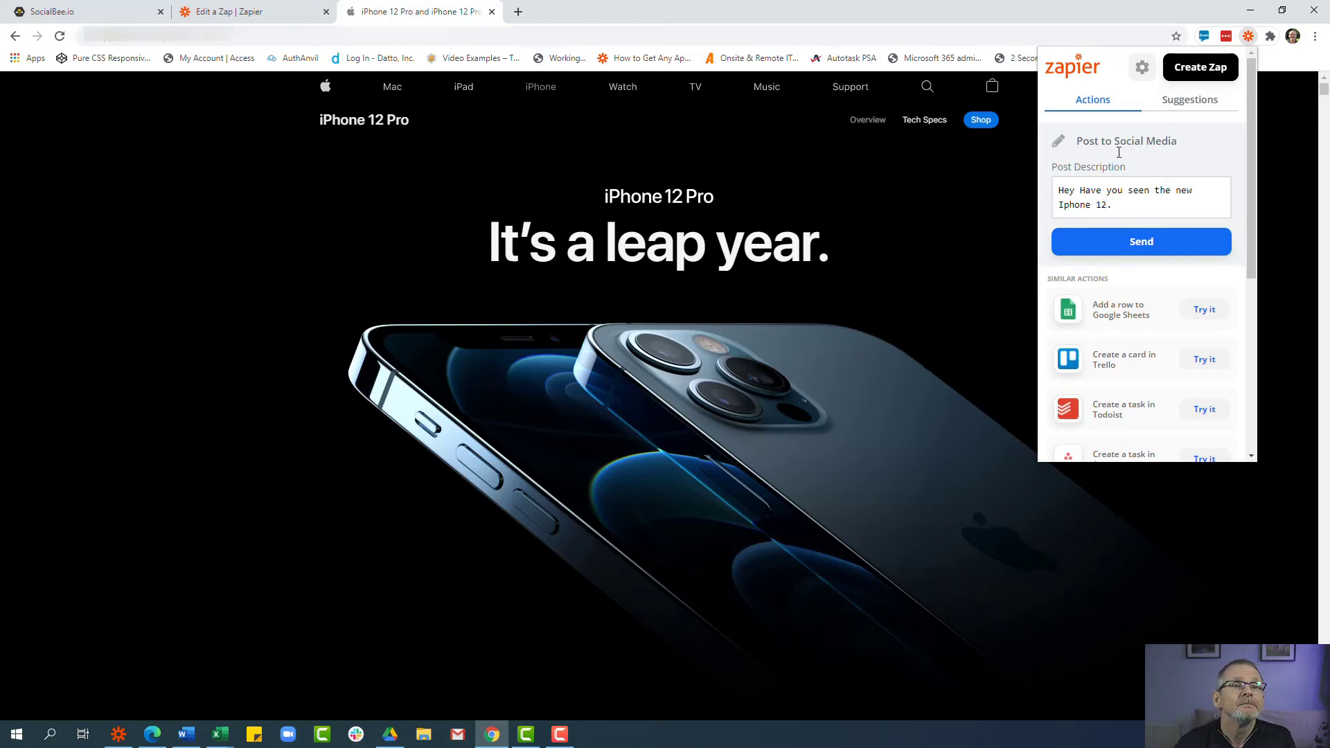
left_click_drag(1071, 204, 1060, 205)
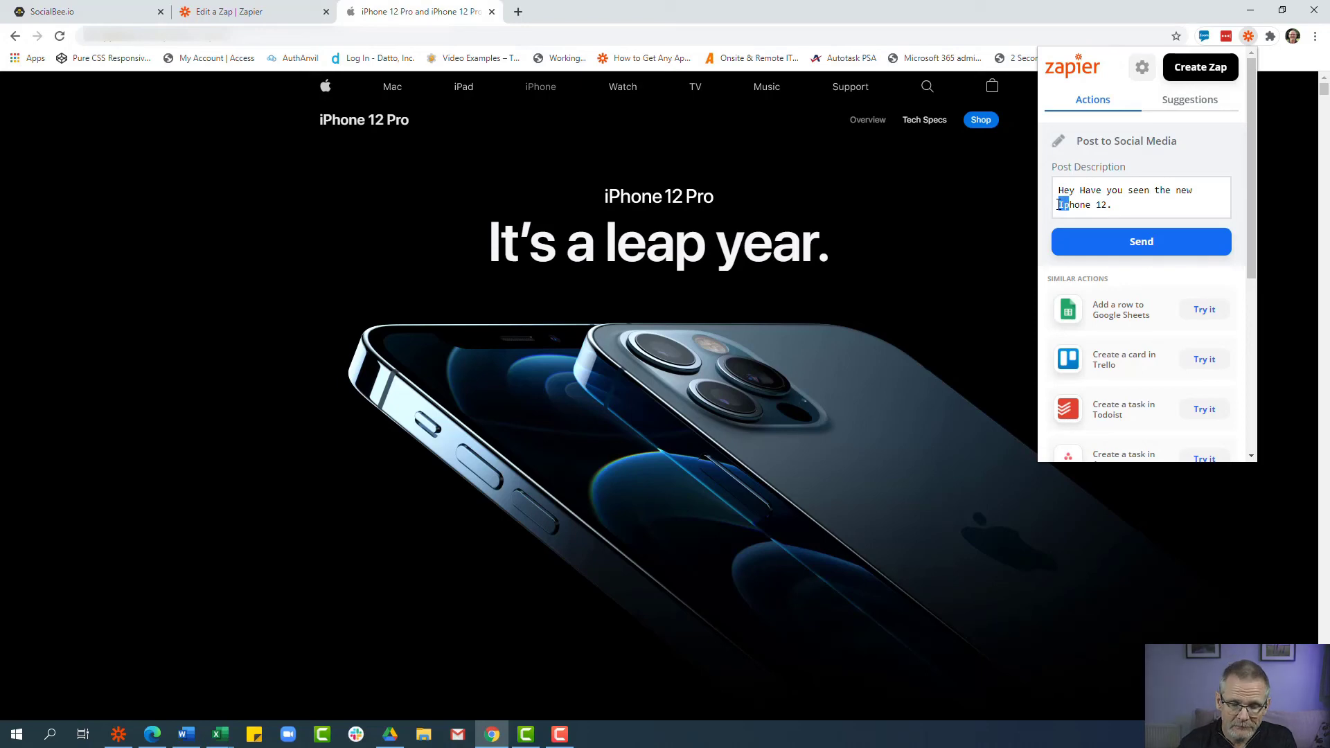
type("iP")
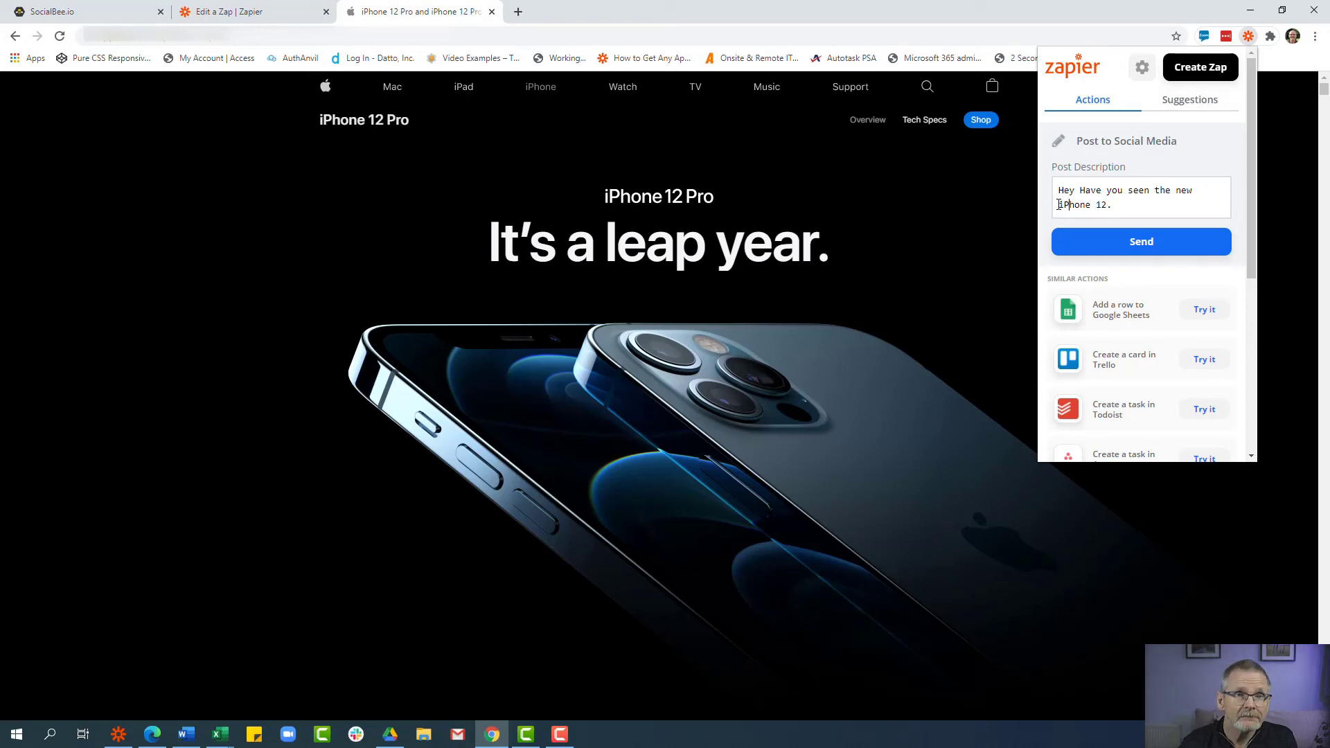
left_click(1130, 251)
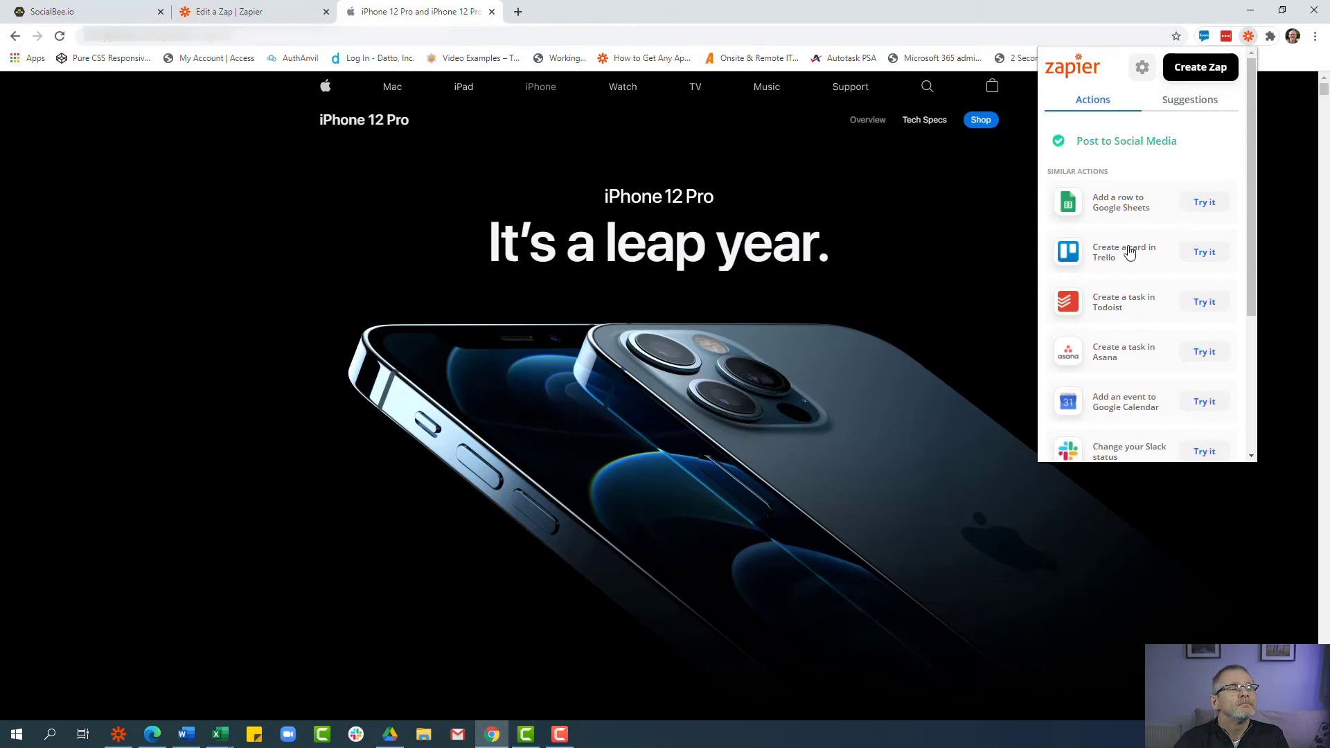
- Refresh SocialBee's categories and view the News posts to find the new iPhone 12 post
left_click(96, 19)
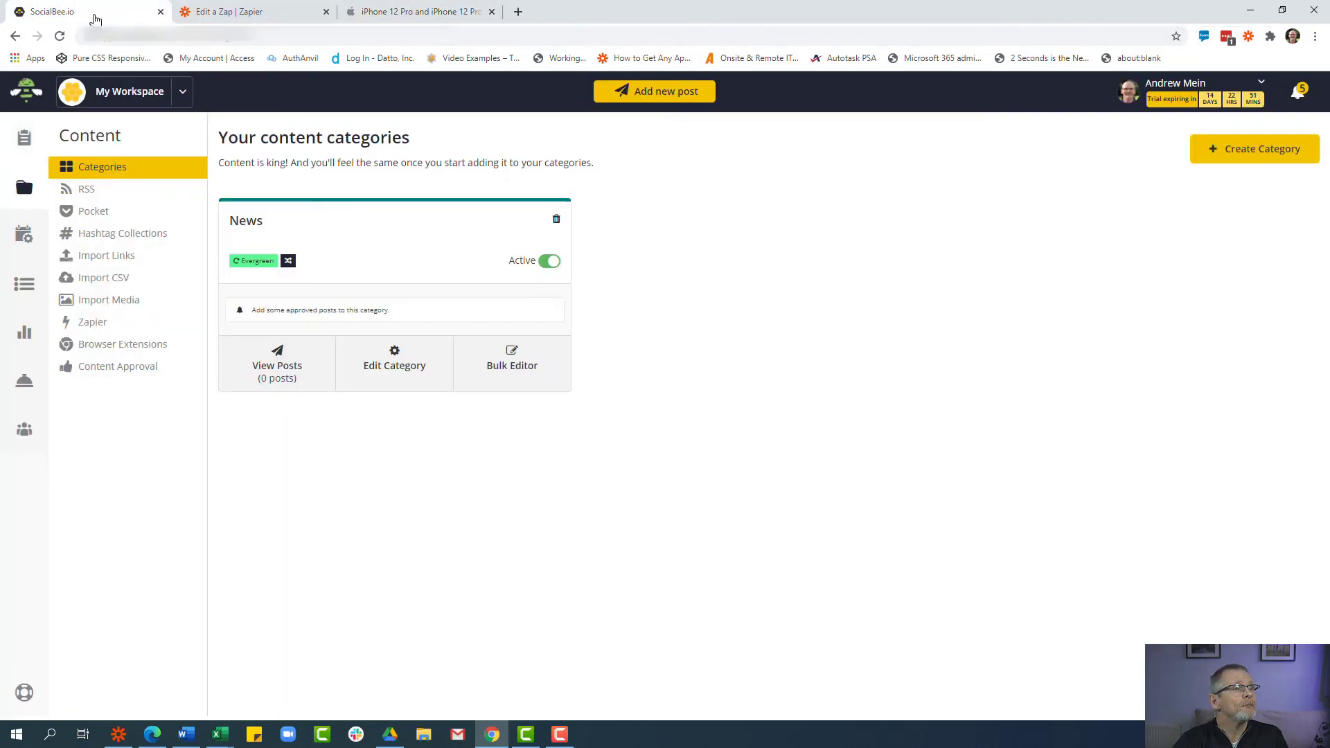
left_click(87, 181)
left_click(87, 171)
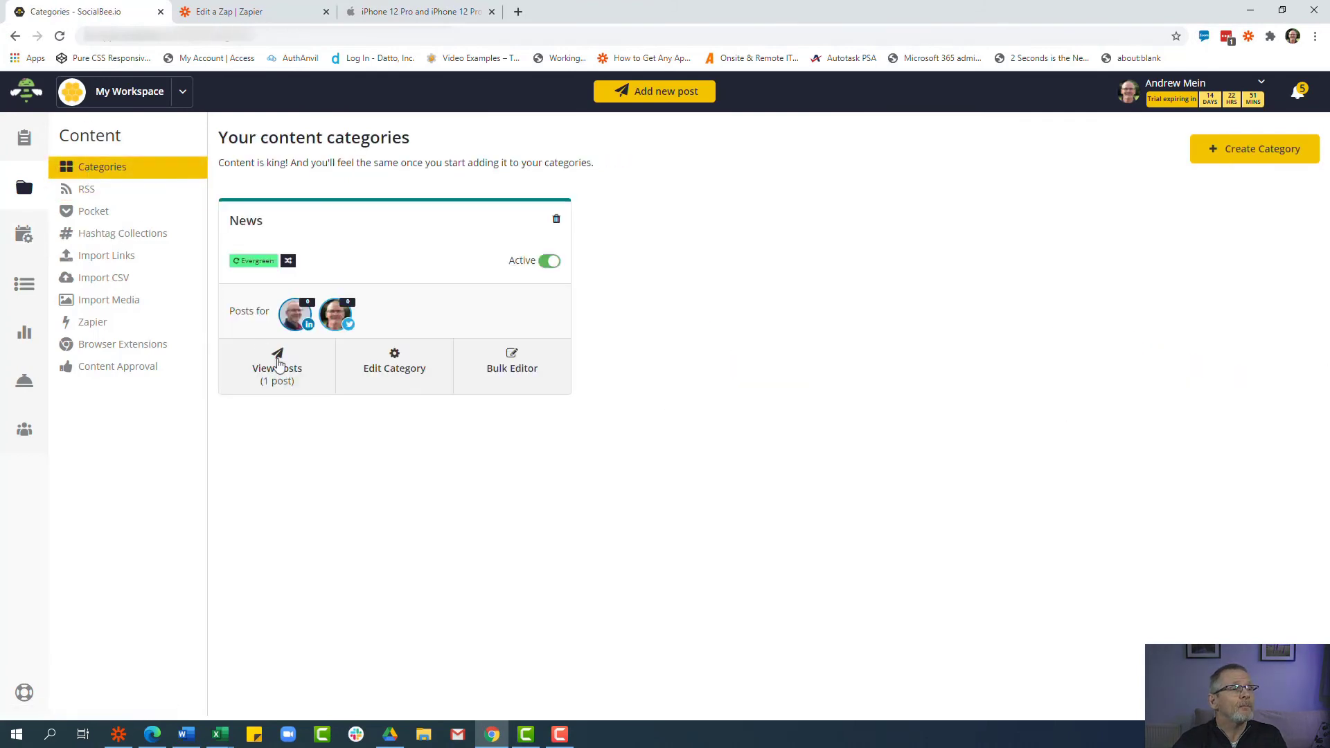
left_click(288, 375)
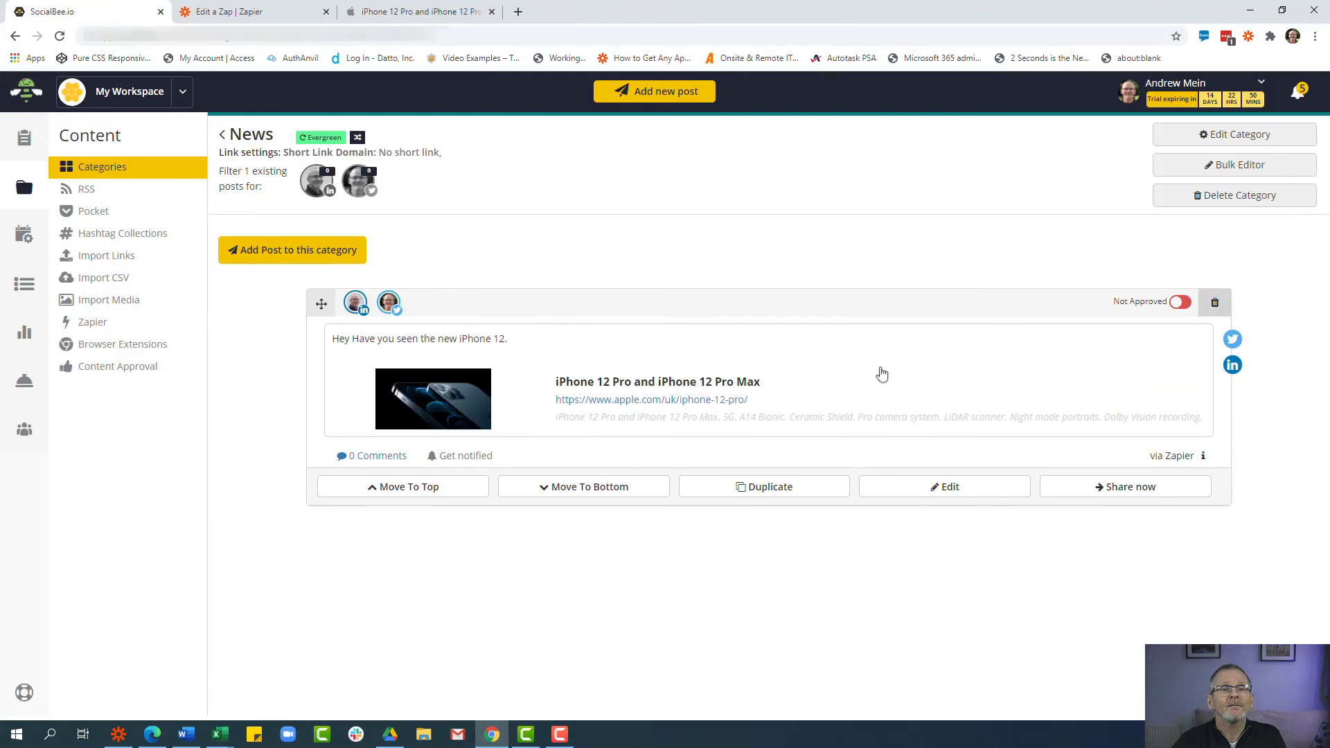
mouse_move(1237, 372)
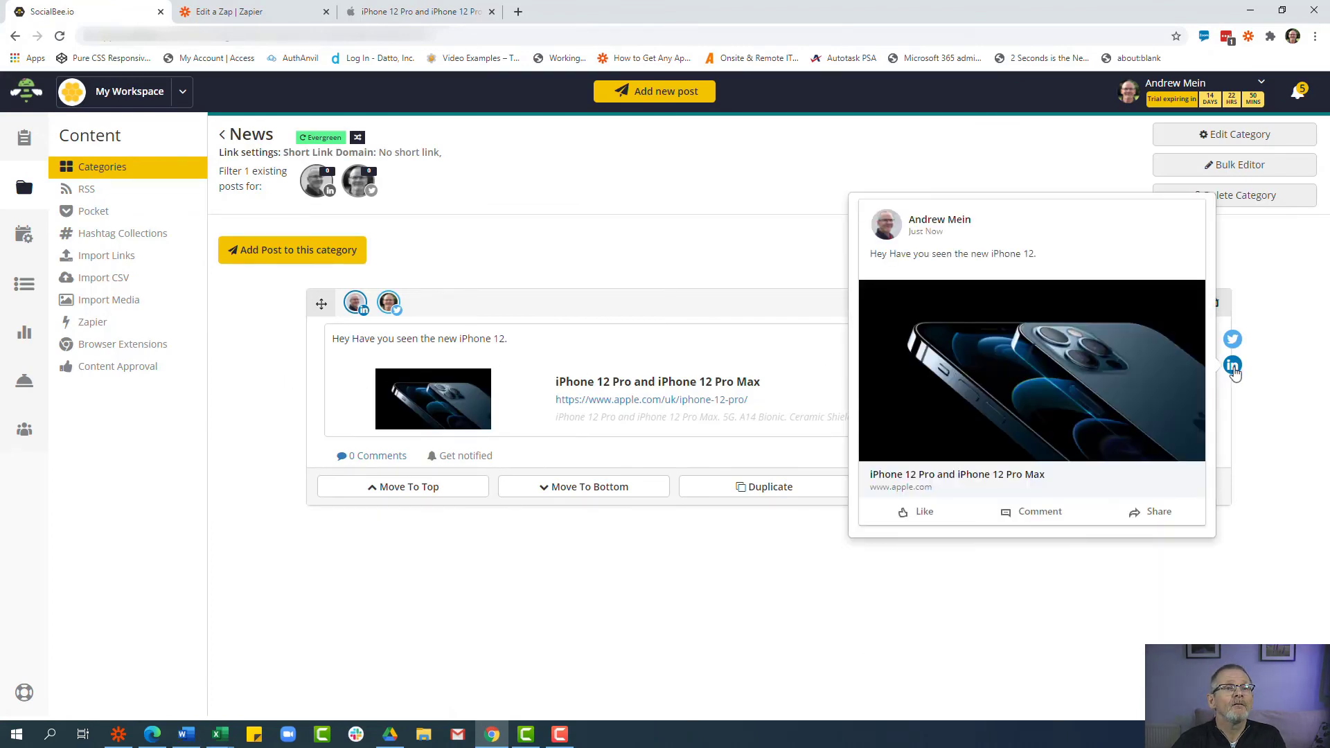